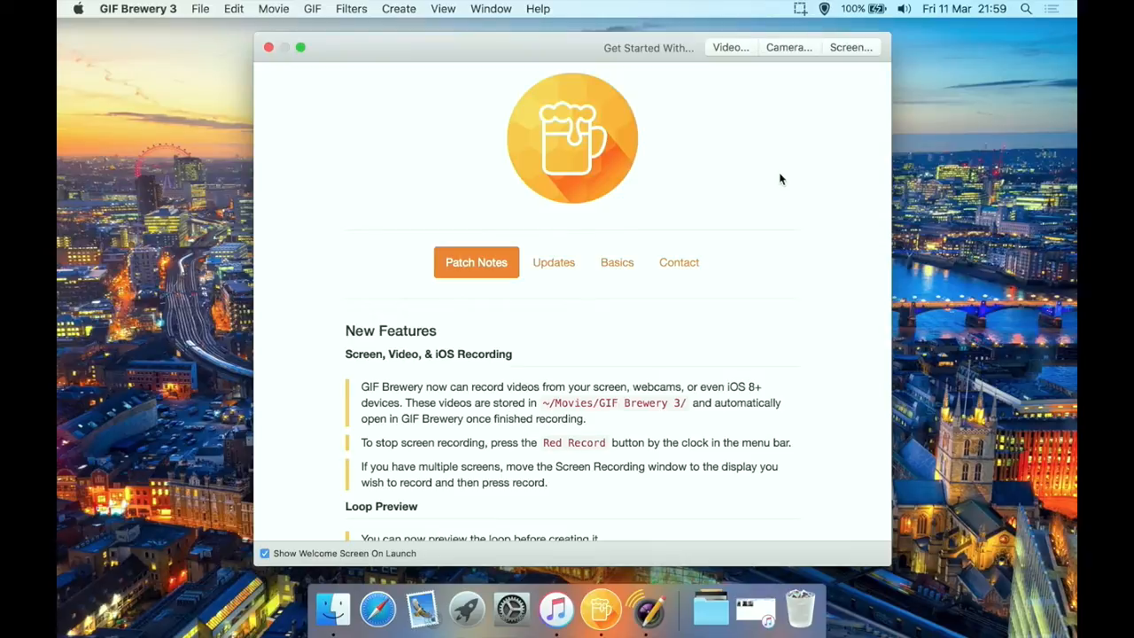
Check the frame rate options for a new screen recording and close the recording window without recording.
{"action": "left_click", "coordinate": [850, 50]}
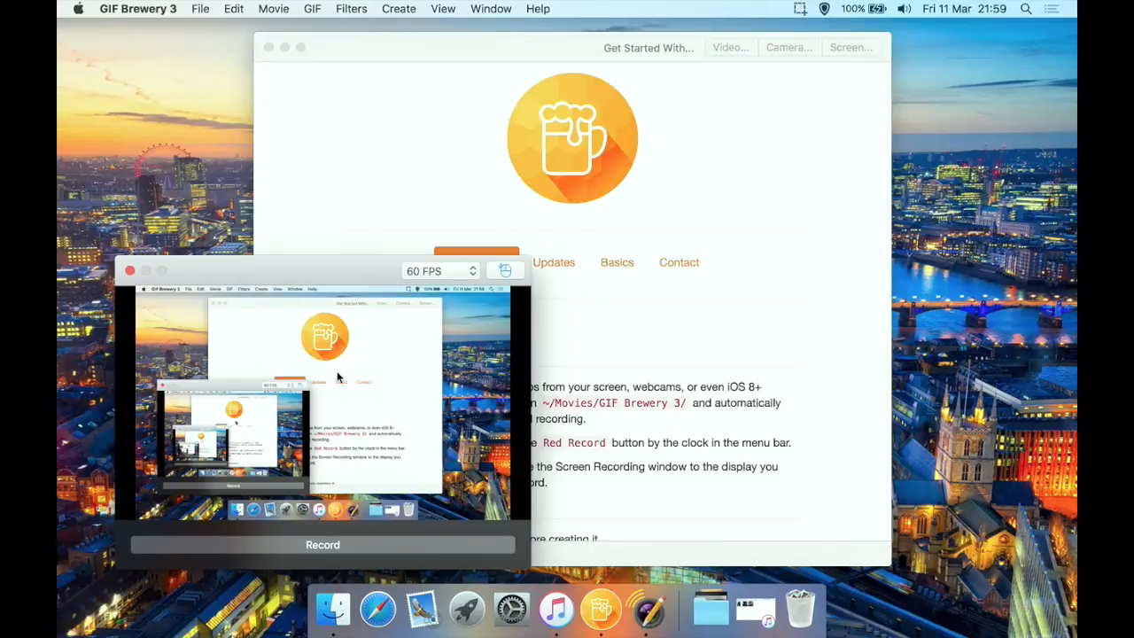
{"action": "left_click", "coordinate": [427, 275]}
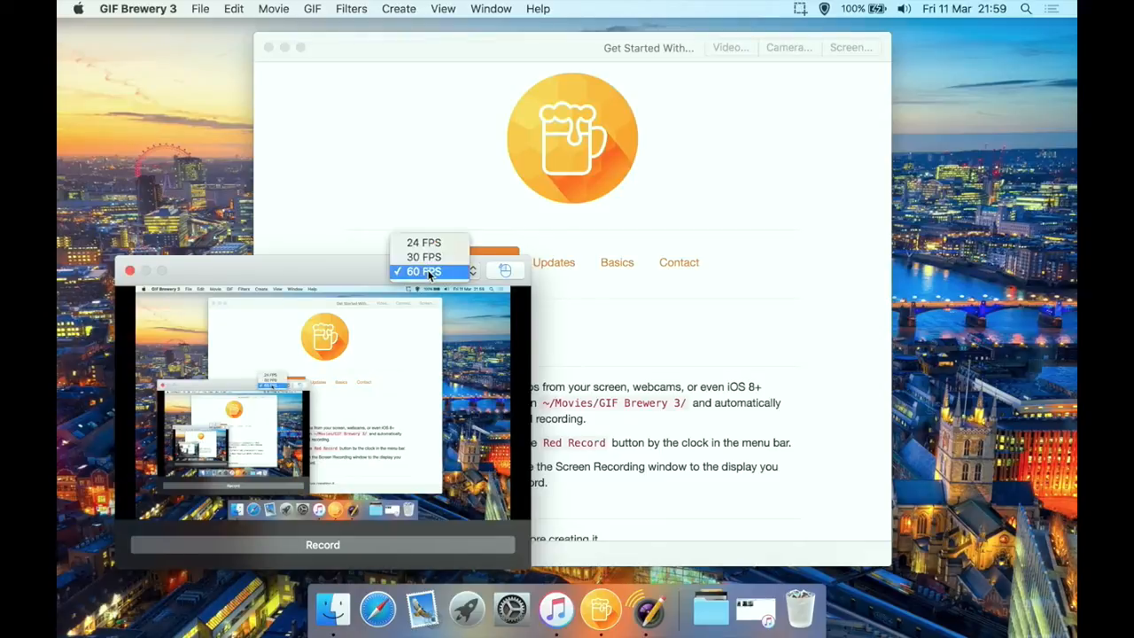
{"action": "left_click", "coordinate": [409, 271]}
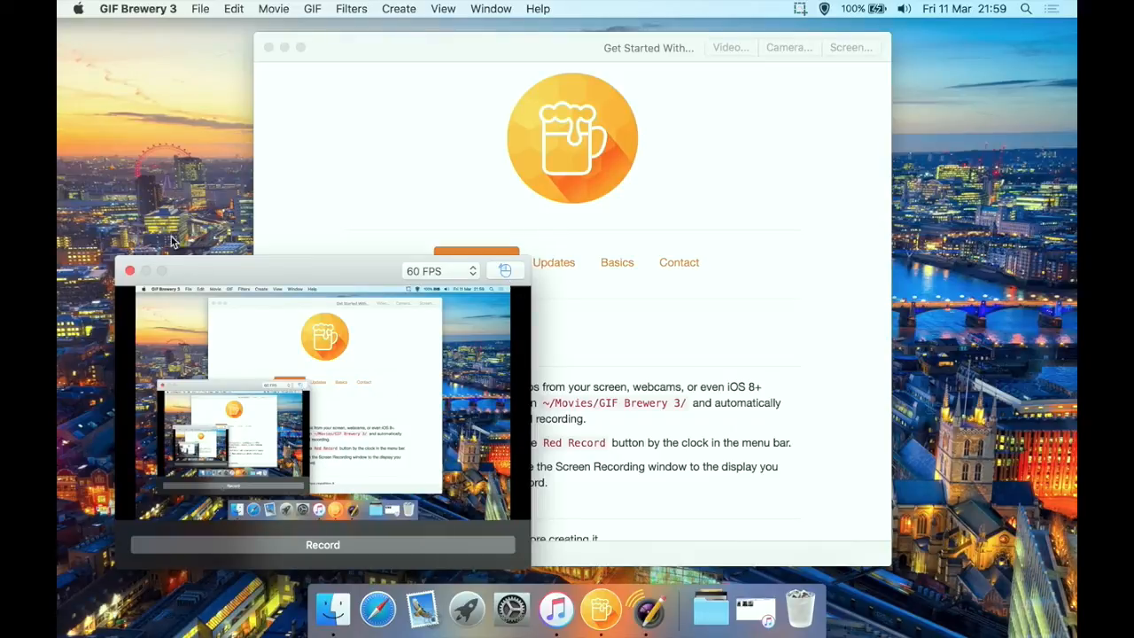
{"action": "left_click", "coordinate": [129, 271]}
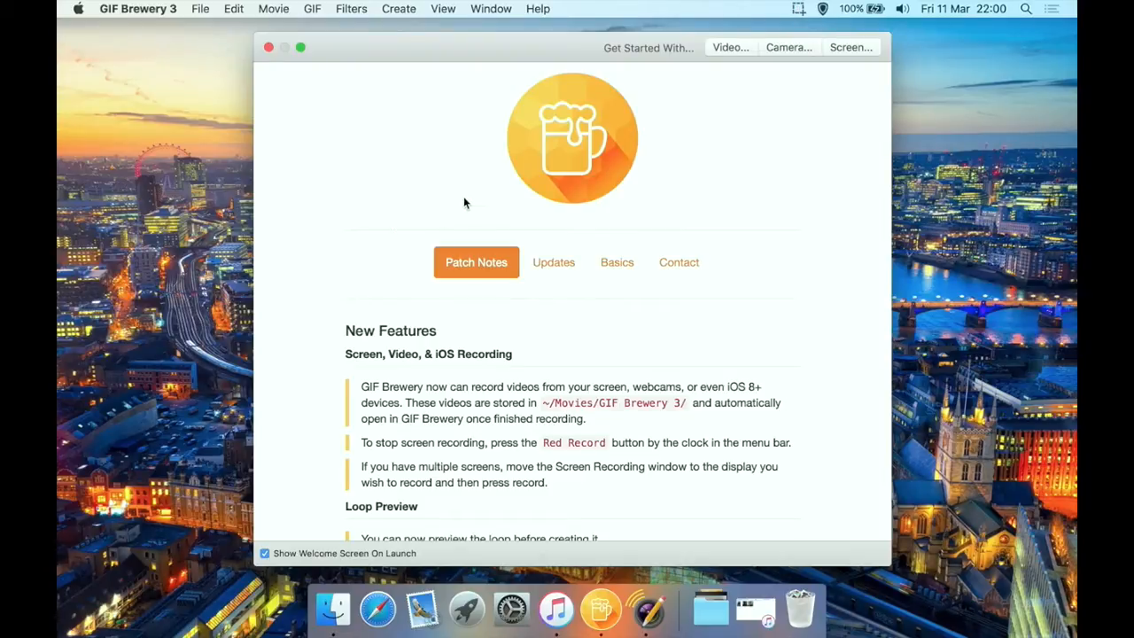
Open the Night of the Living Dead remastered HD MP4 video from the Downloads folder.
{"action": "left_click", "coordinate": [722, 55]}
{"action": "left_click", "coordinate": [434, 209]}
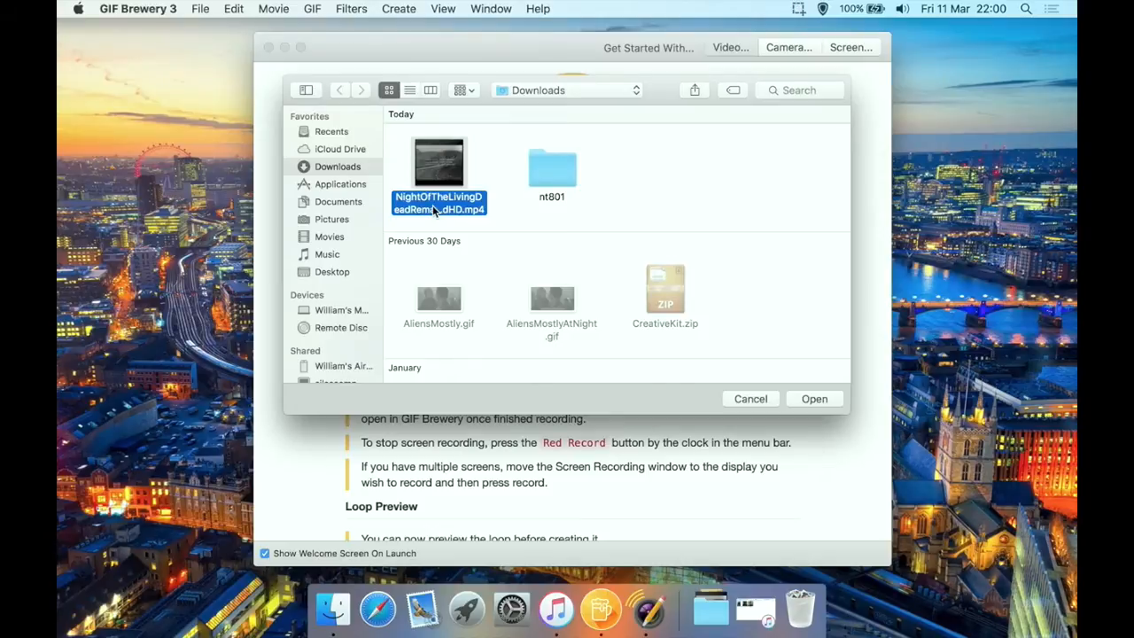
{"action": "double_click", "coordinate": [434, 210]}
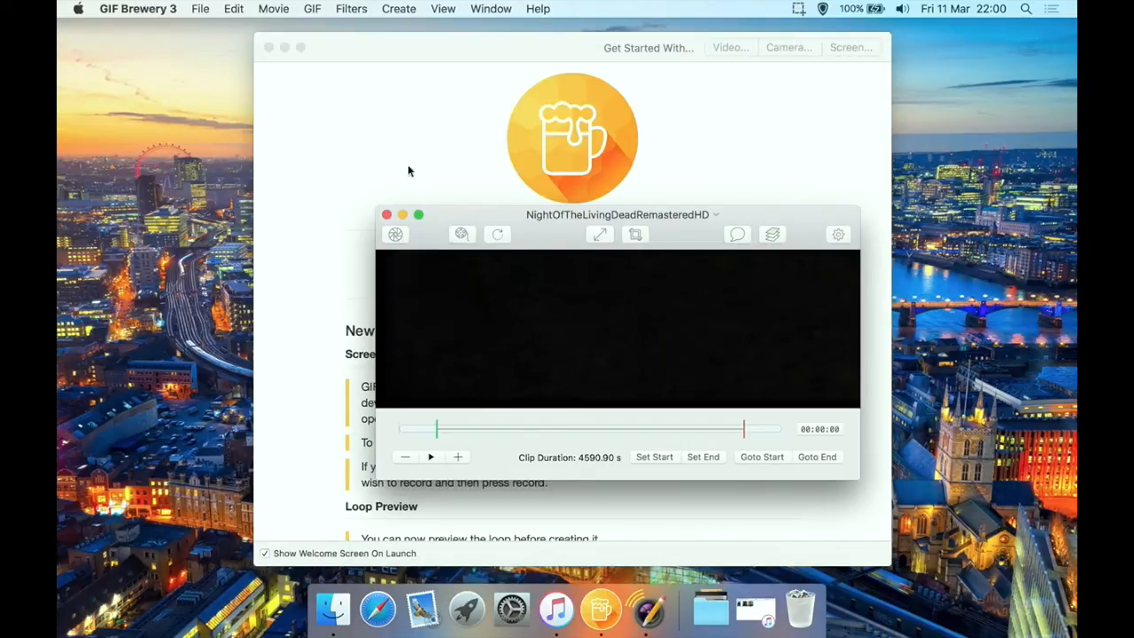
Close the welcome window, and reposition and enlarge the video window to fill most of the desktop.
{"action": "left_click", "coordinate": [267, 47]}
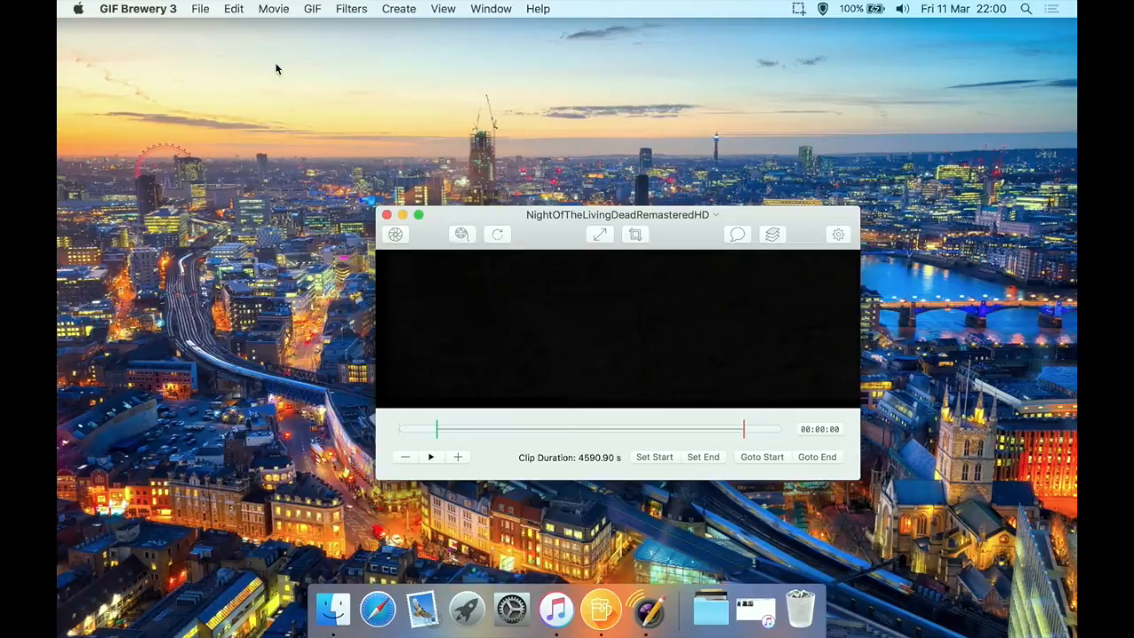
{"action": "left_click_drag", "start_coordinate": [425, 220], "coordinate": [261, 68]}
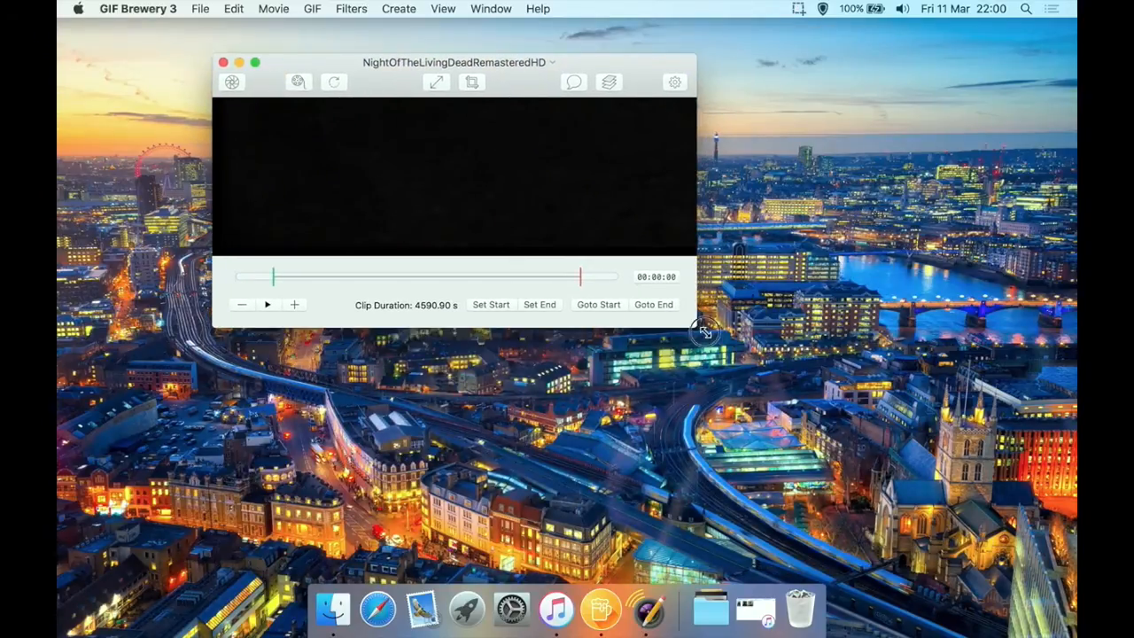
{"action": "left_click_drag", "start_coordinate": [696, 328], "coordinate": [930, 542]}
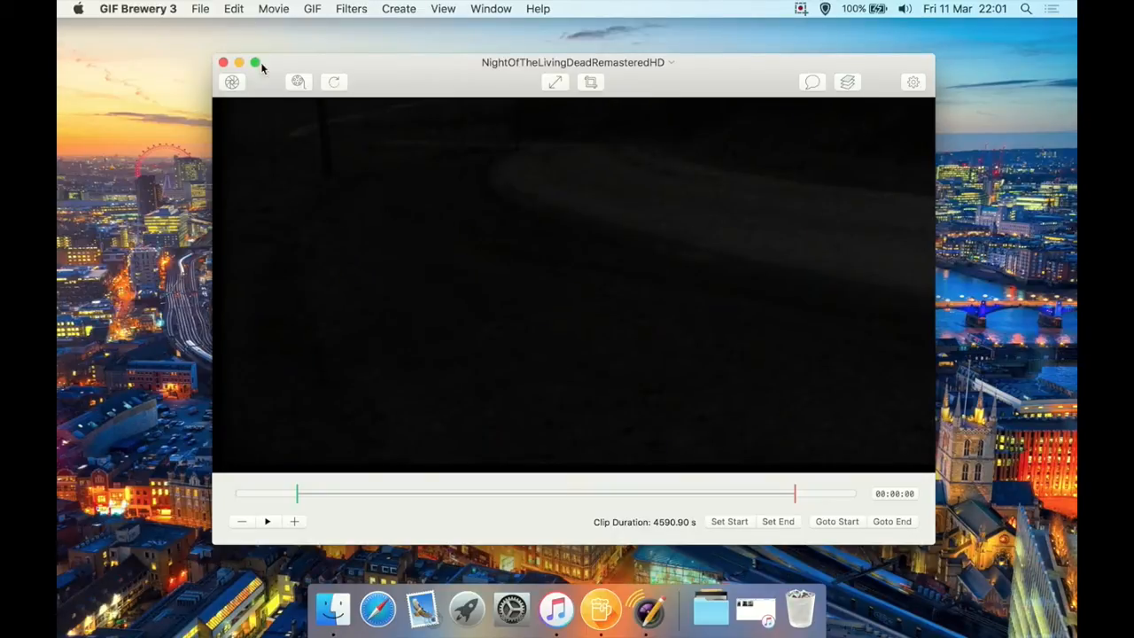
View the video frame in full screen and return to the windowed view.
{"action": "left_click", "coordinate": [255, 62]}
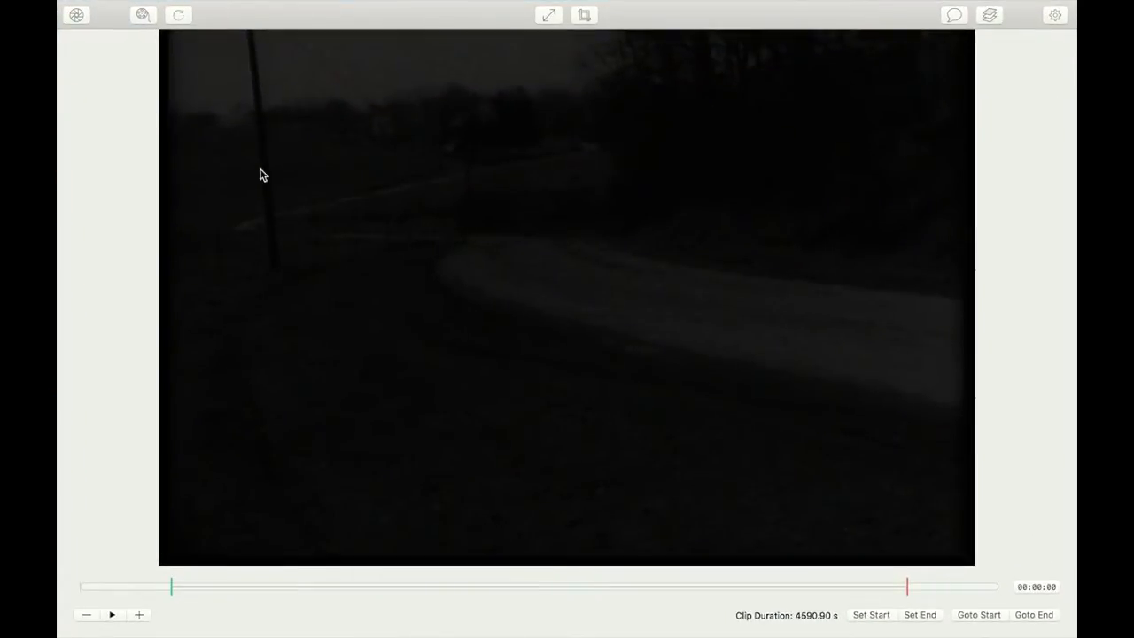
{"action": "scroll", "coordinate": [260, 175], "scroll_direction": "down", "scroll_amount": 3}
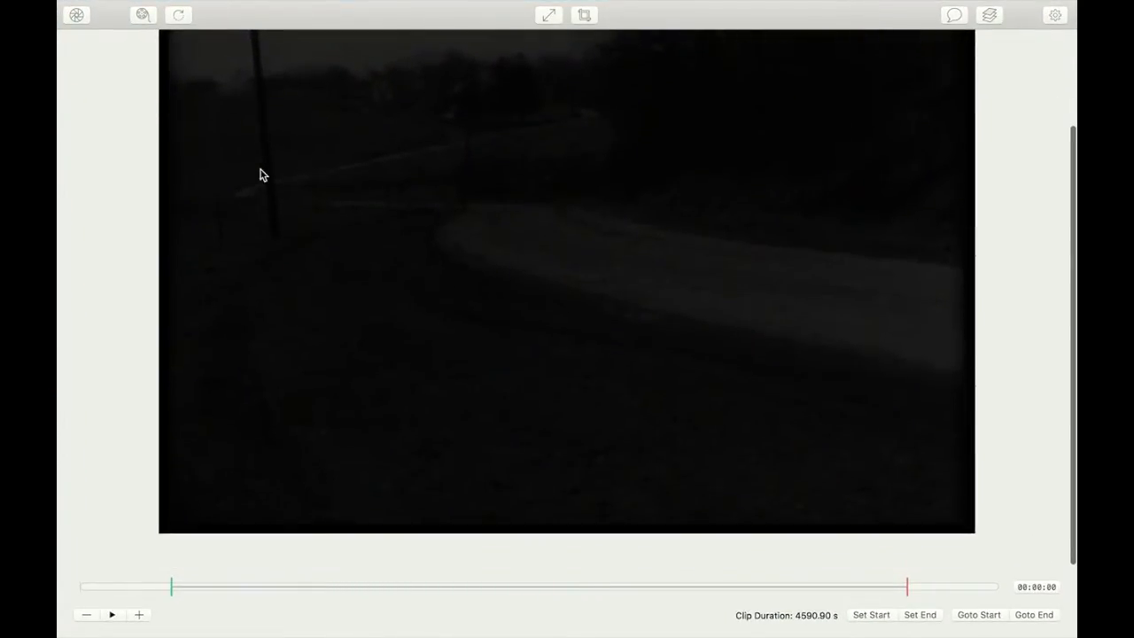
{"action": "scroll", "coordinate": [260, 174], "scroll_direction": "up", "scroll_amount": 4}
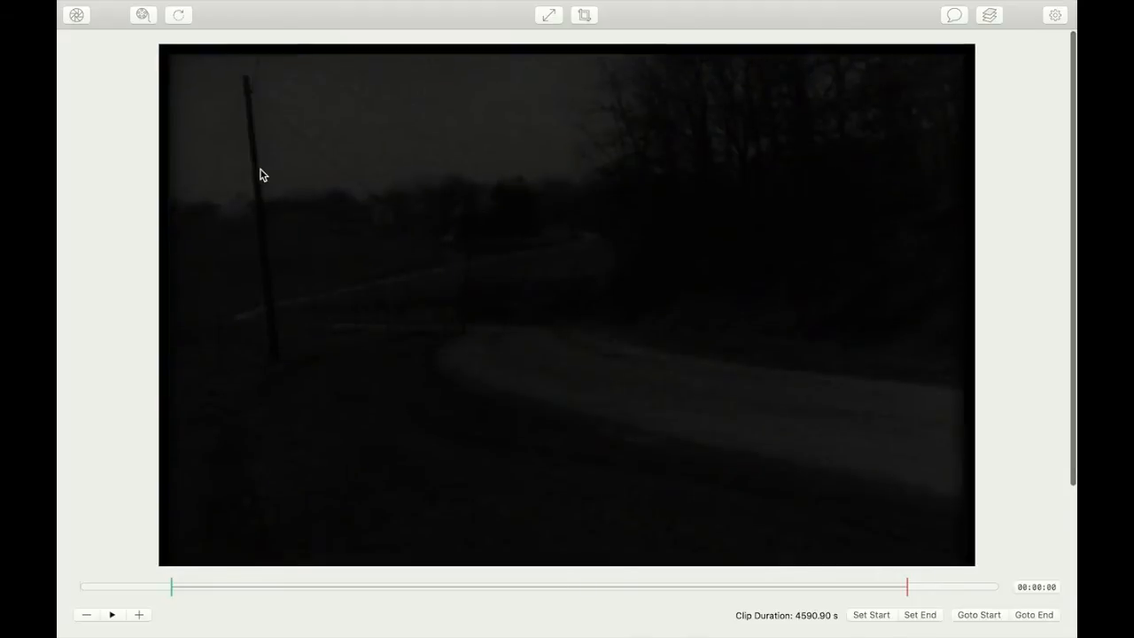
{"action": "scroll", "coordinate": [260, 174], "scroll_direction": "down", "scroll_amount": 2}
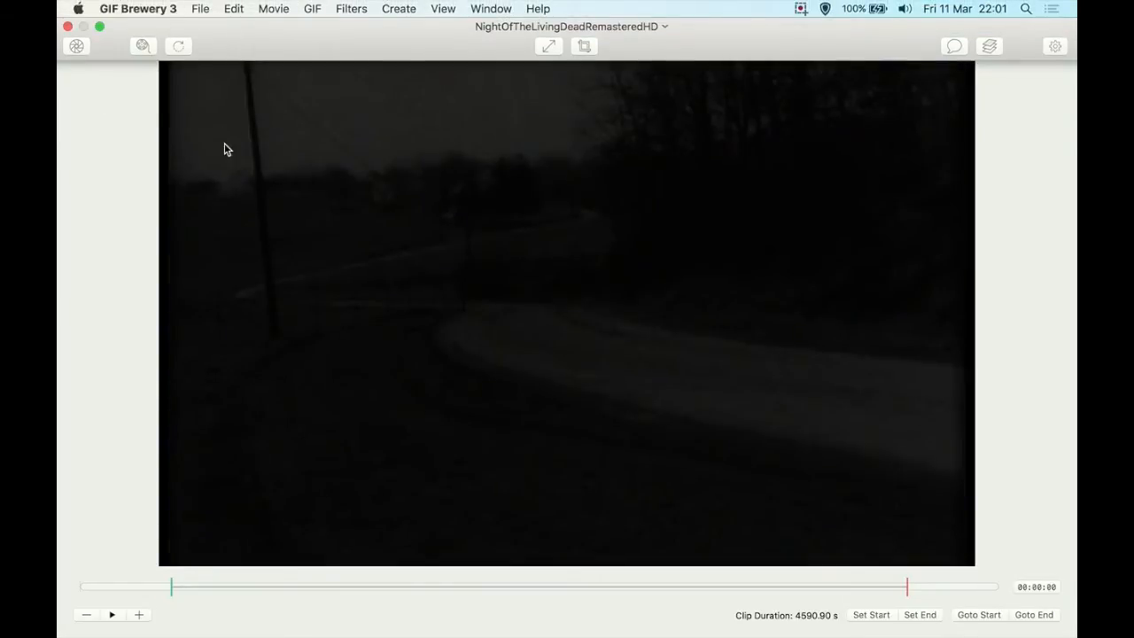
{"action": "left_click", "coordinate": [106, 23]}
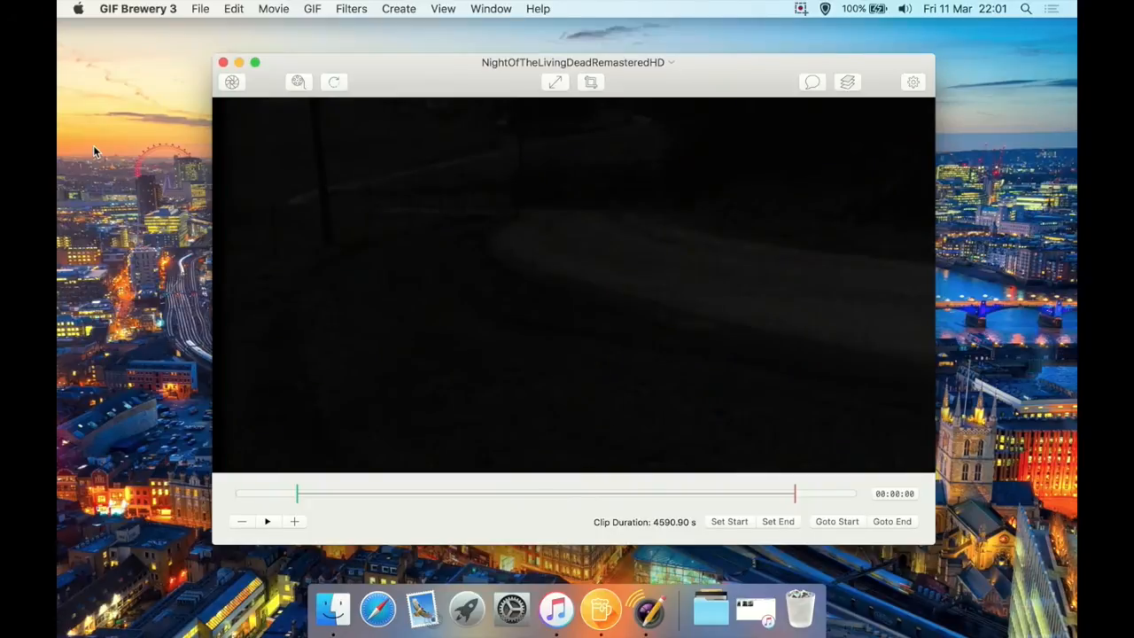
Resize the video to 640 px wide by 480 px high, keeping the aspect ratio.
{"action": "left_click", "coordinate": [266, 9]}
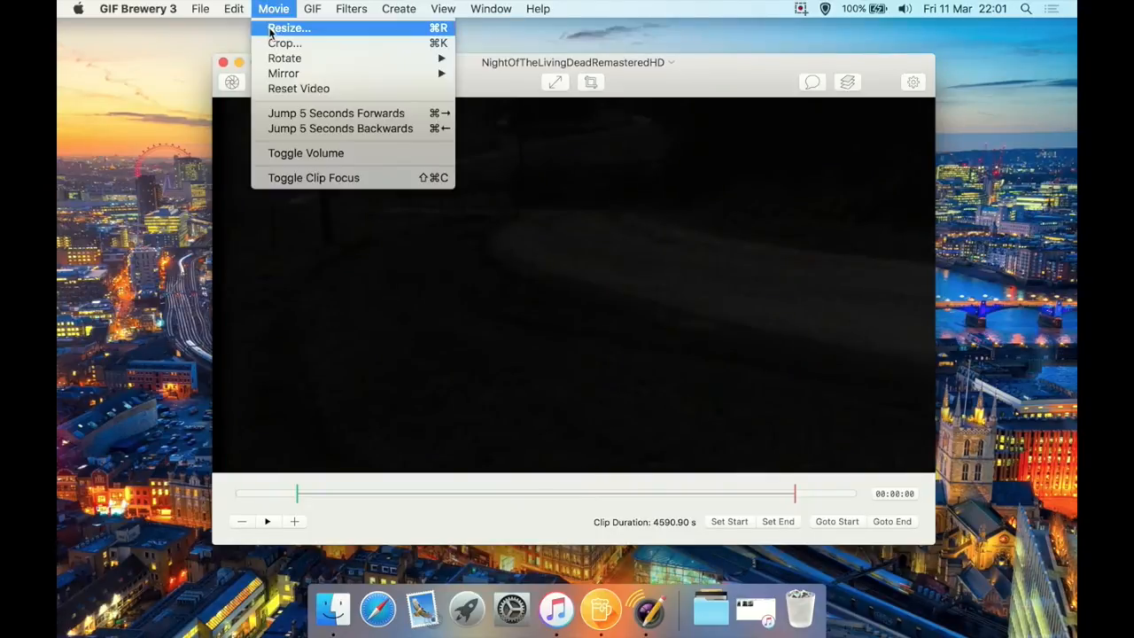
{"action": "left_click", "coordinate": [271, 29]}
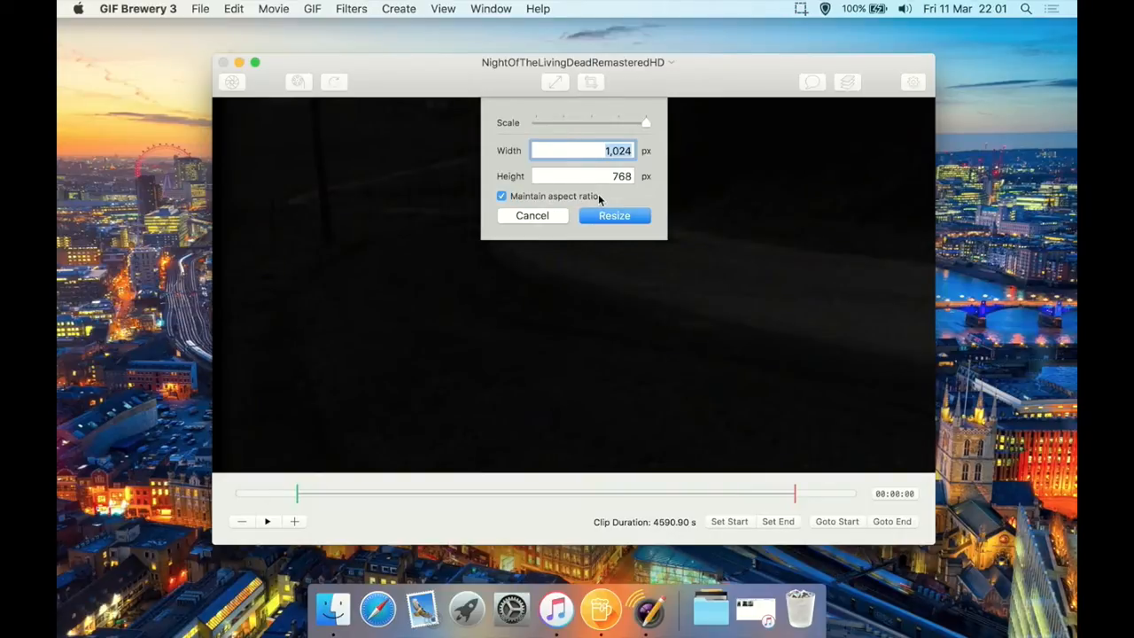
{"action": "left_click", "coordinate": [603, 151]}
{"action": "double_click", "coordinate": [602, 151]}
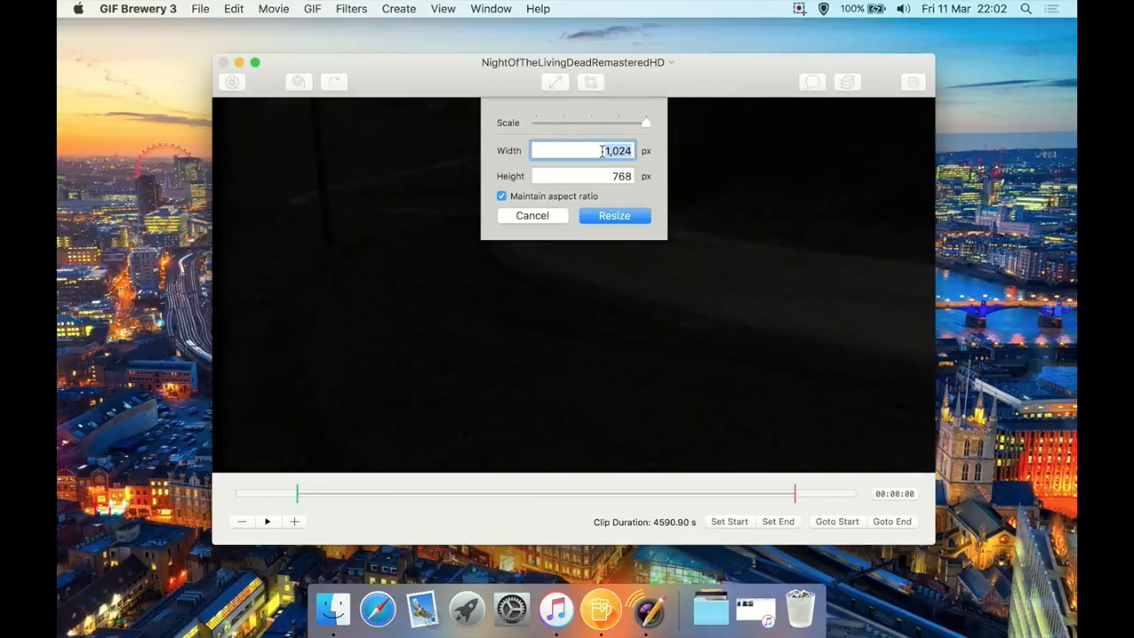
{"action": "type", "text": "640"}
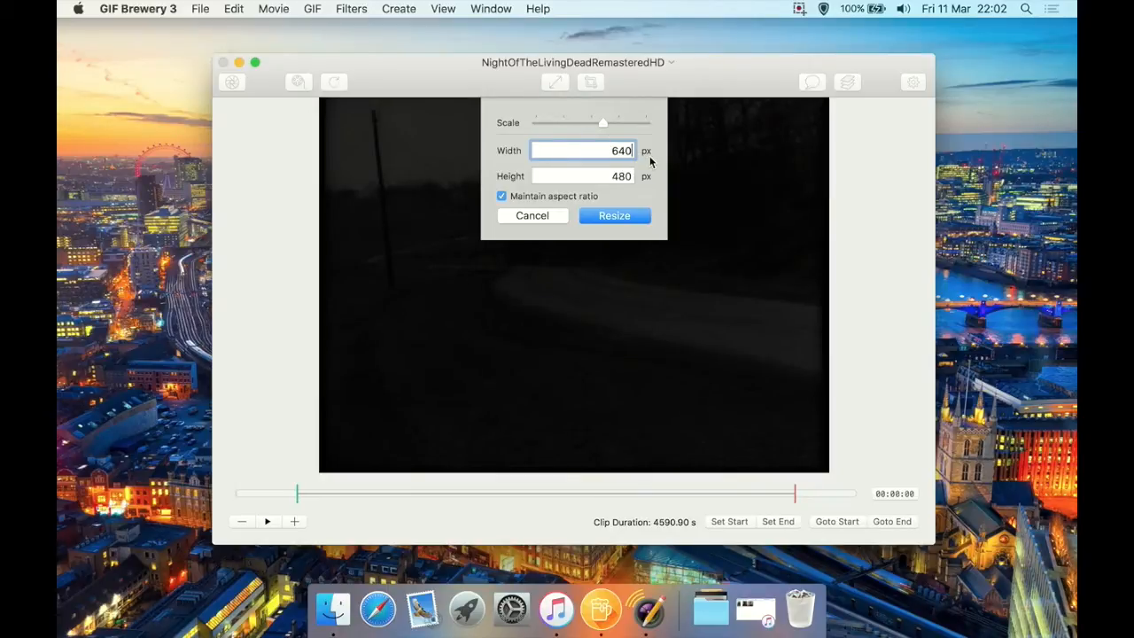
{"action": "left_click", "coordinate": [601, 216]}
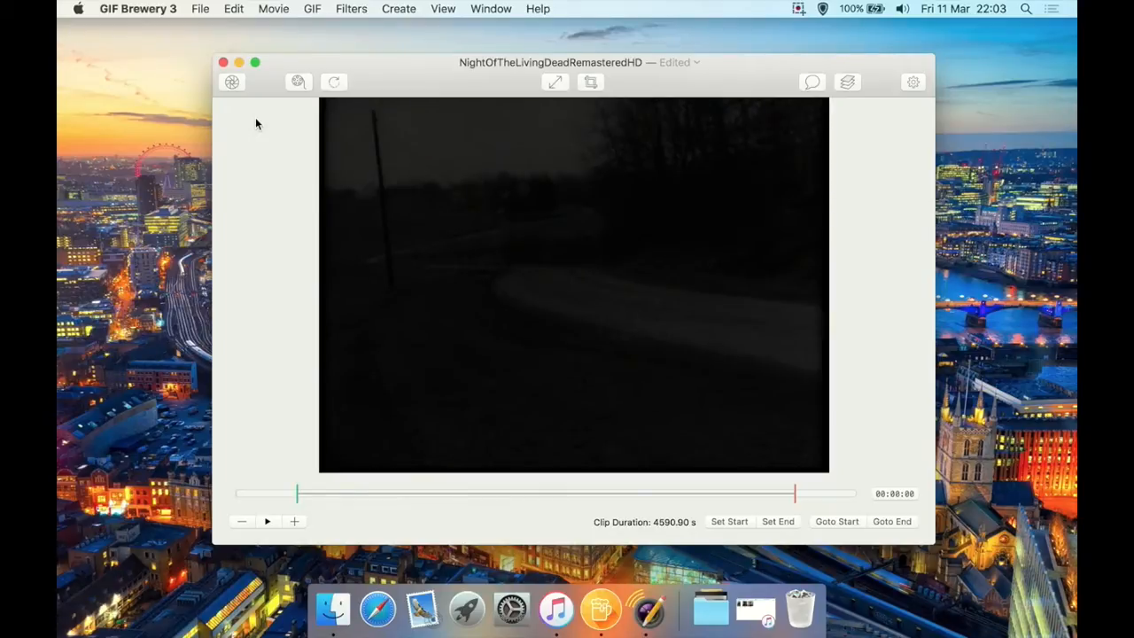
{"action": "left_click", "coordinate": [202, 9]}
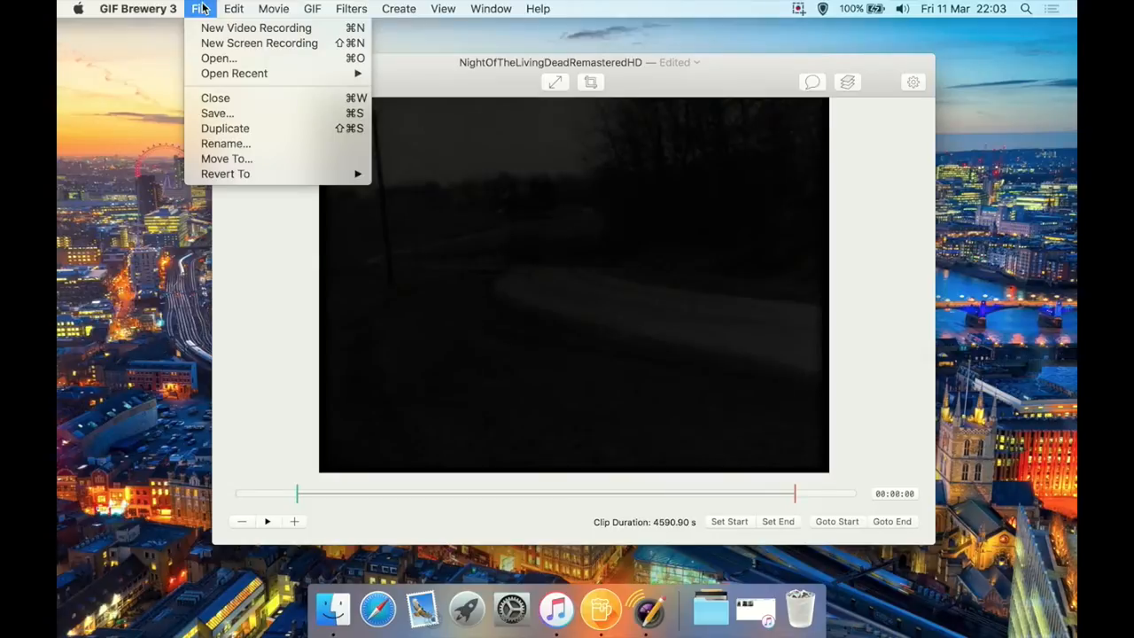
{"action": "left_click", "coordinate": [462, 81]}
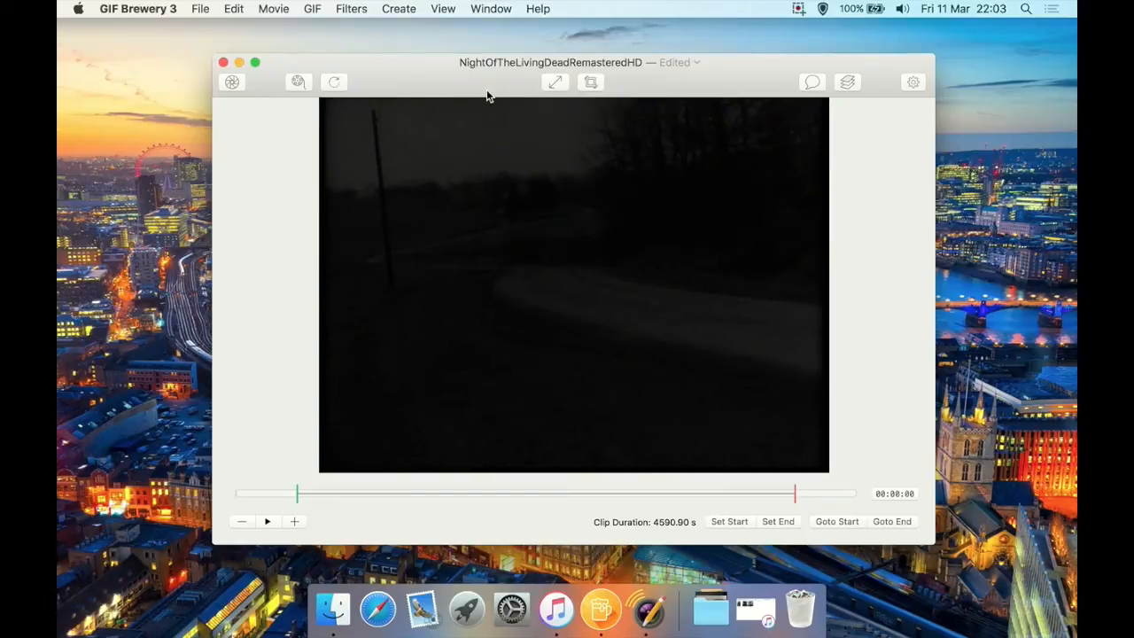
{"action": "left_click", "coordinate": [212, 7]}
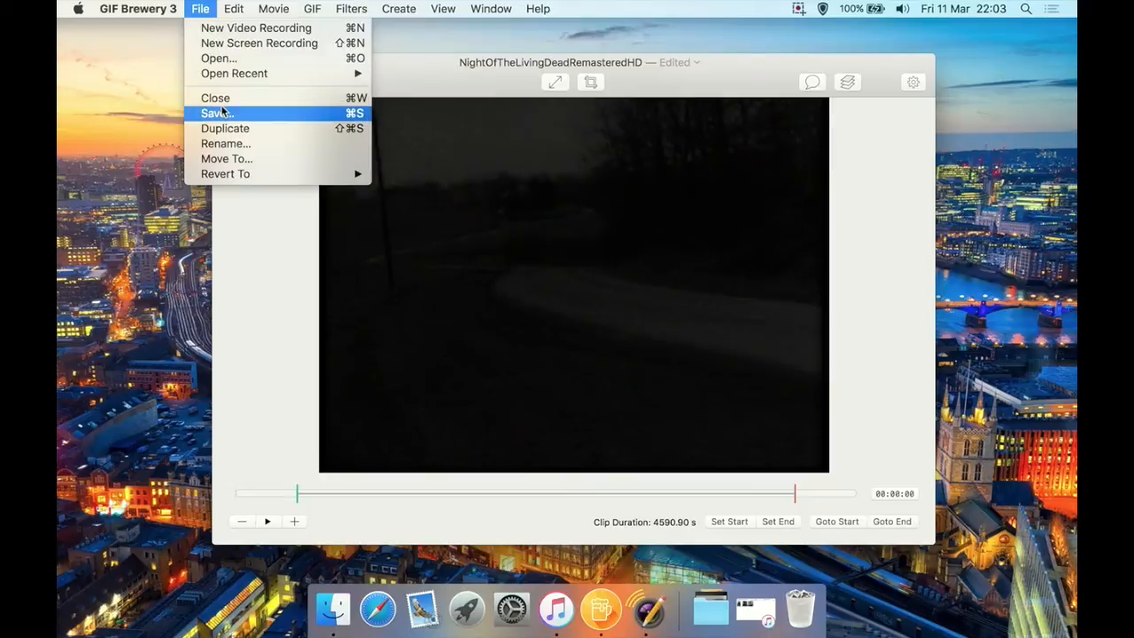
{"action": "left_click", "coordinate": [405, 77]}
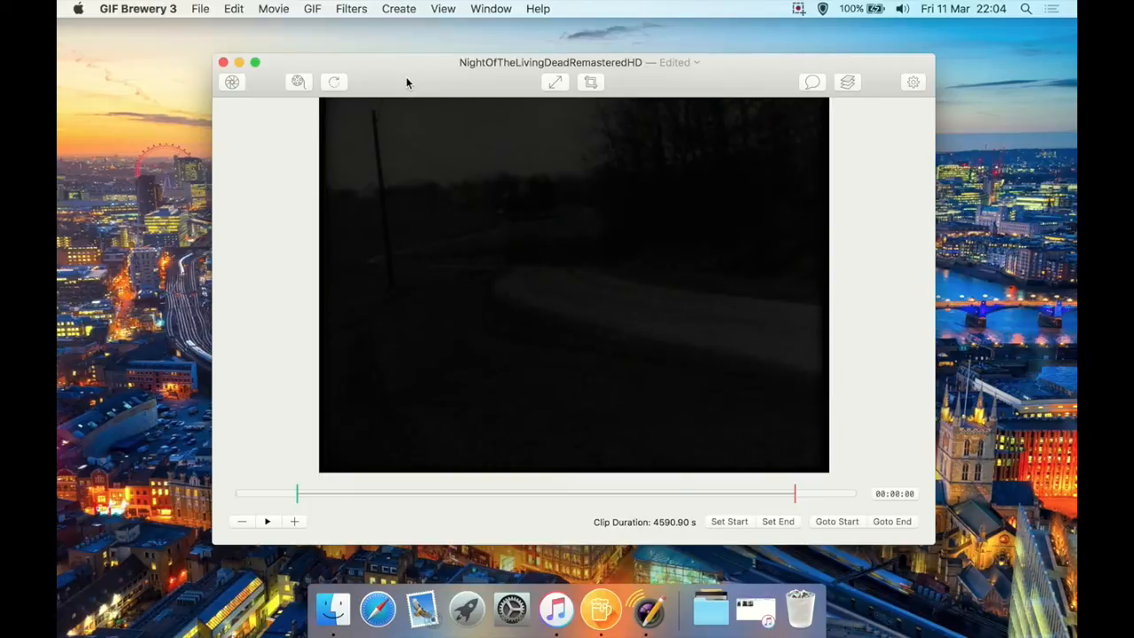
Review the default GIF frame and color preferences, including the dithering algorithm choices, and close them without changes.
{"action": "left_click", "coordinate": [153, 8]}
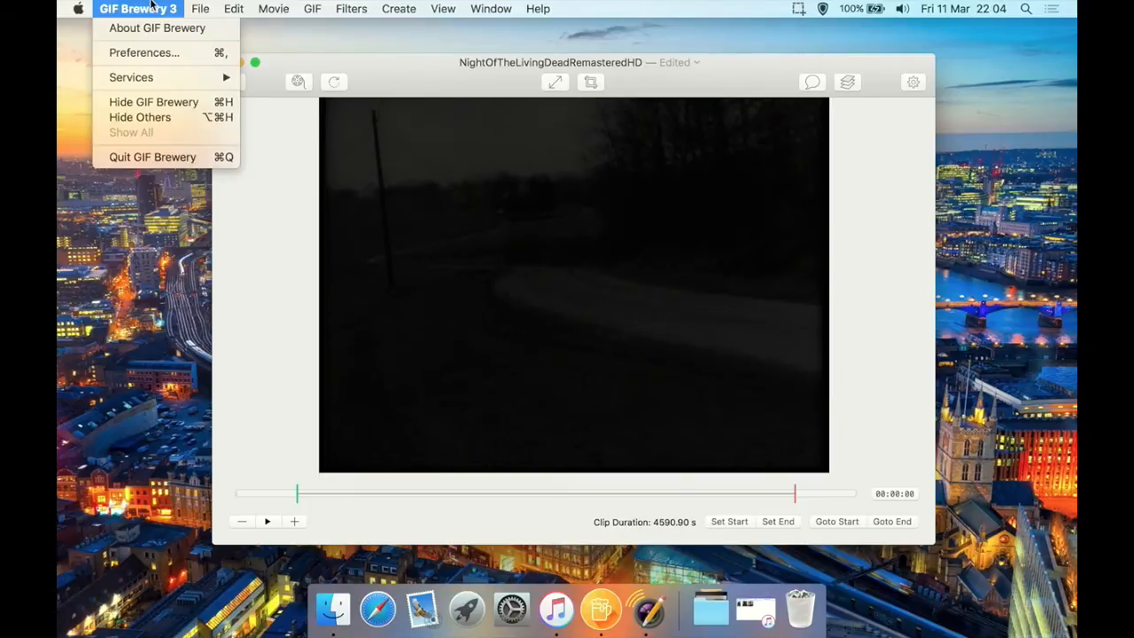
{"action": "left_click", "coordinate": [159, 53]}
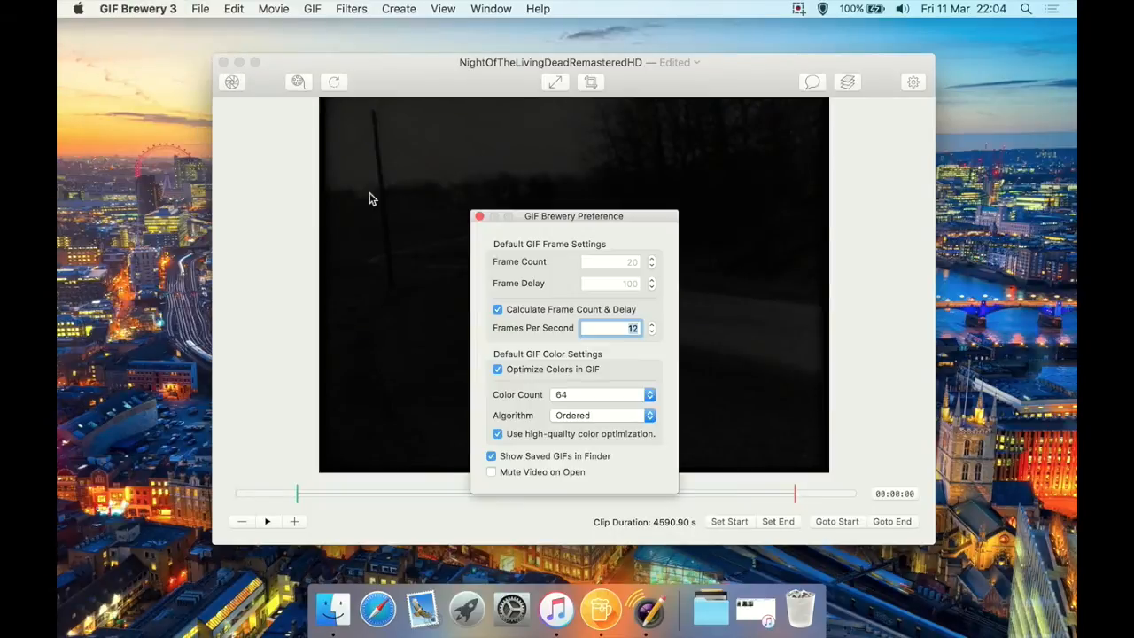
{"action": "left_click_drag", "start_coordinate": [532, 215], "coordinate": [444, 101]}
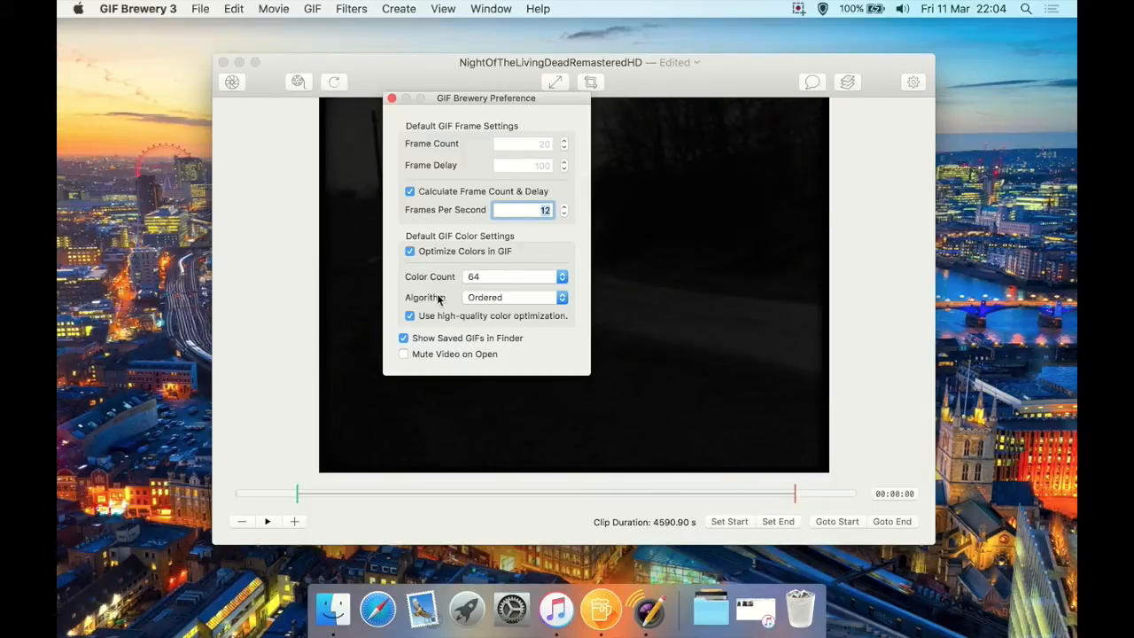
{"action": "left_click", "coordinate": [480, 300]}
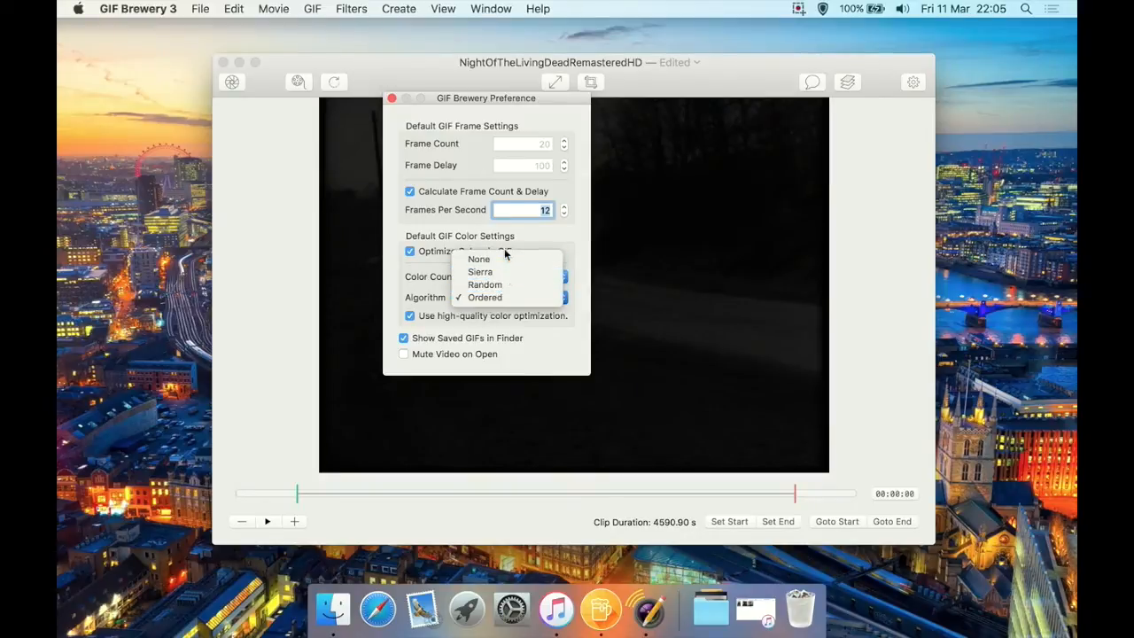
{"action": "left_click", "coordinate": [406, 279]}
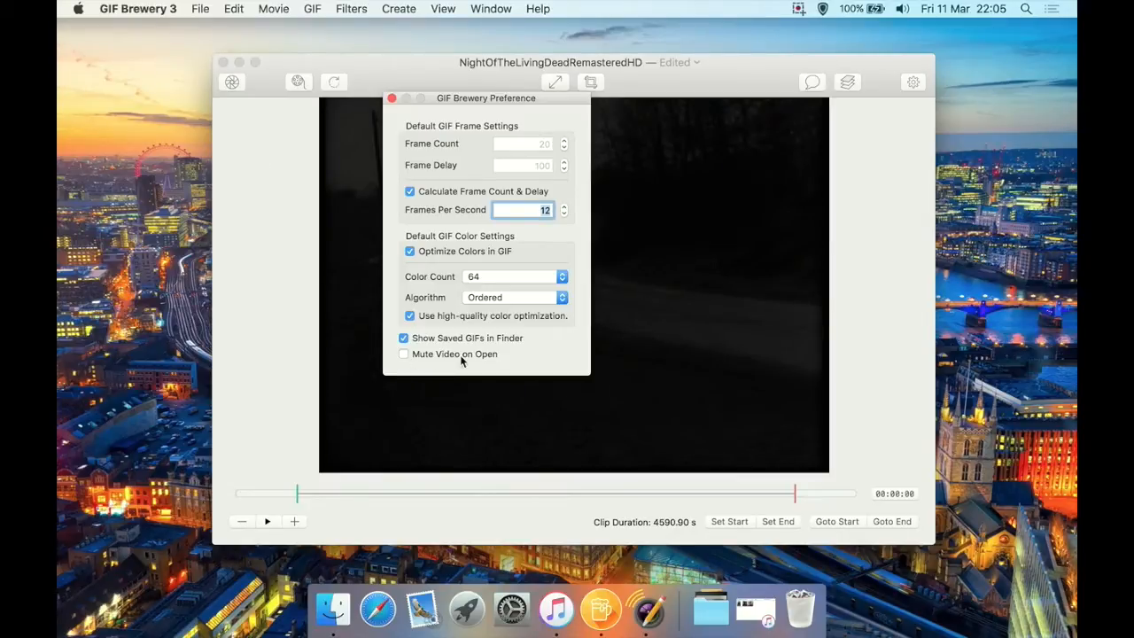
{"action": "left_click", "coordinate": [392, 99]}
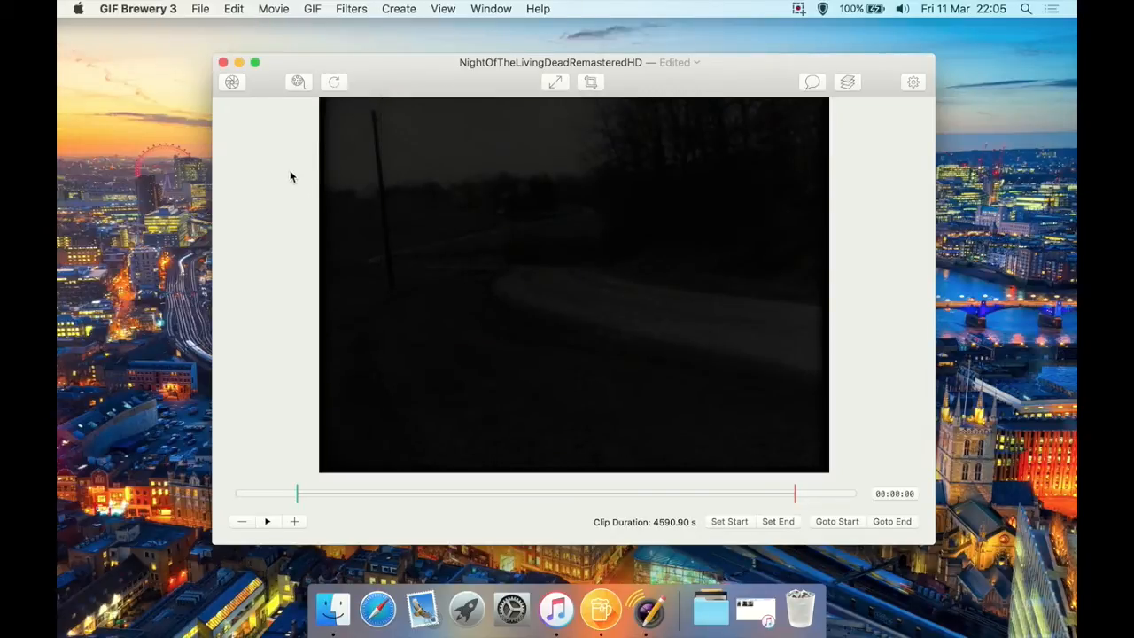
Move the playhead to the scene of the woman holding the telephone, stepping frame by frame to 00:14:35.
{"action": "left_click", "coordinate": [270, 521]}
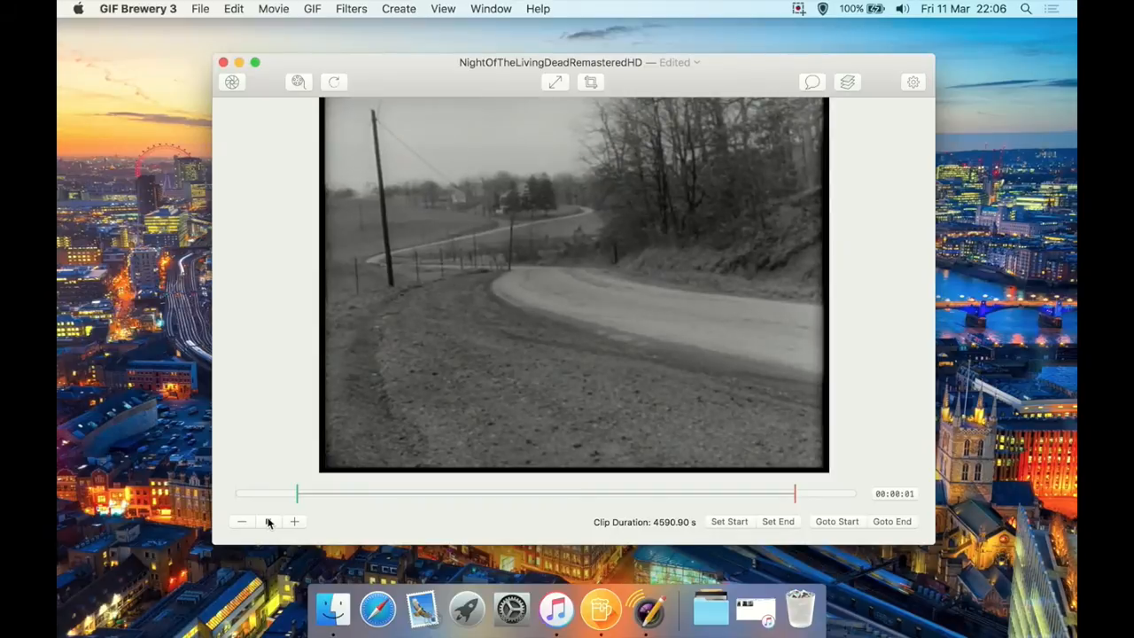
{"action": "left_click", "coordinate": [270, 521]}
{"action": "left_click", "coordinate": [331, 496]}
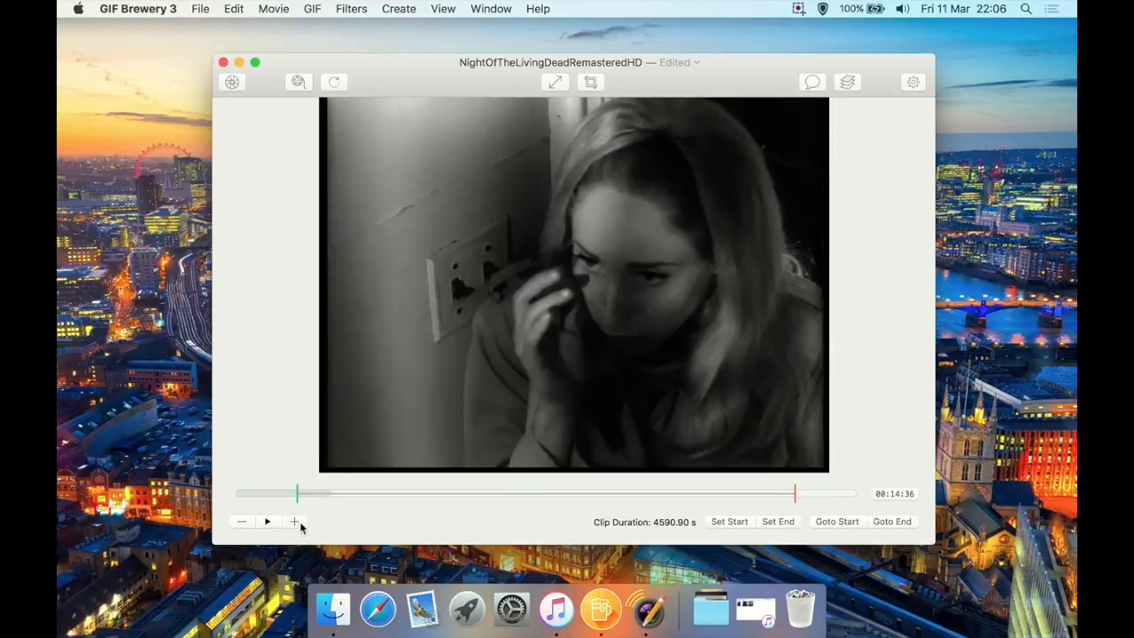
{"action": "left_click", "coordinate": [293, 525]}
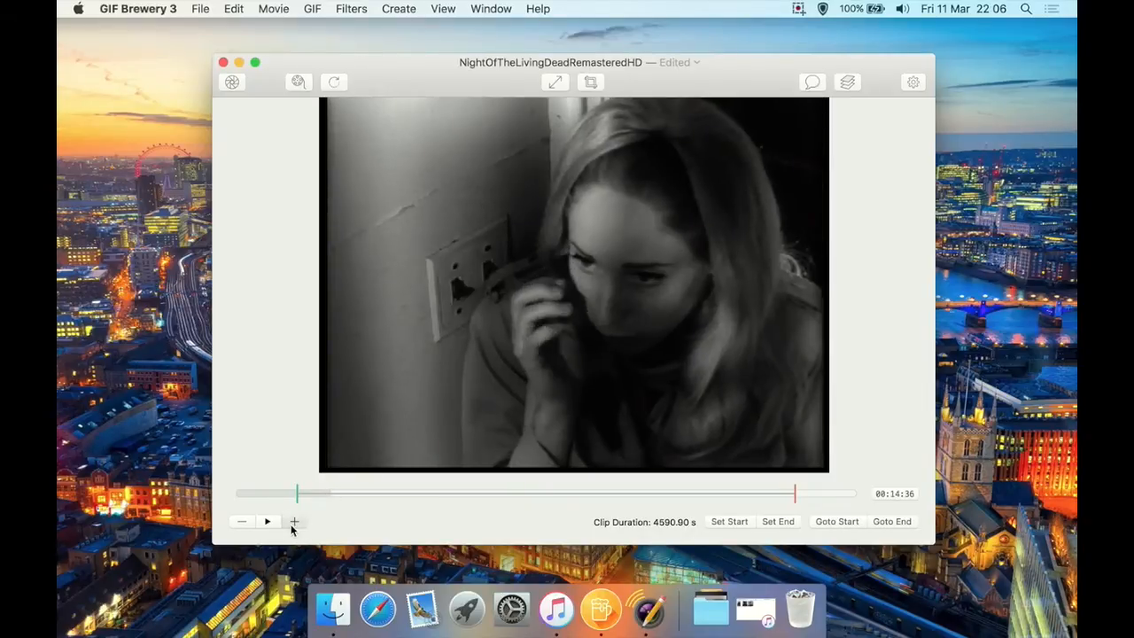
{"action": "left_click", "coordinate": [241, 522]}
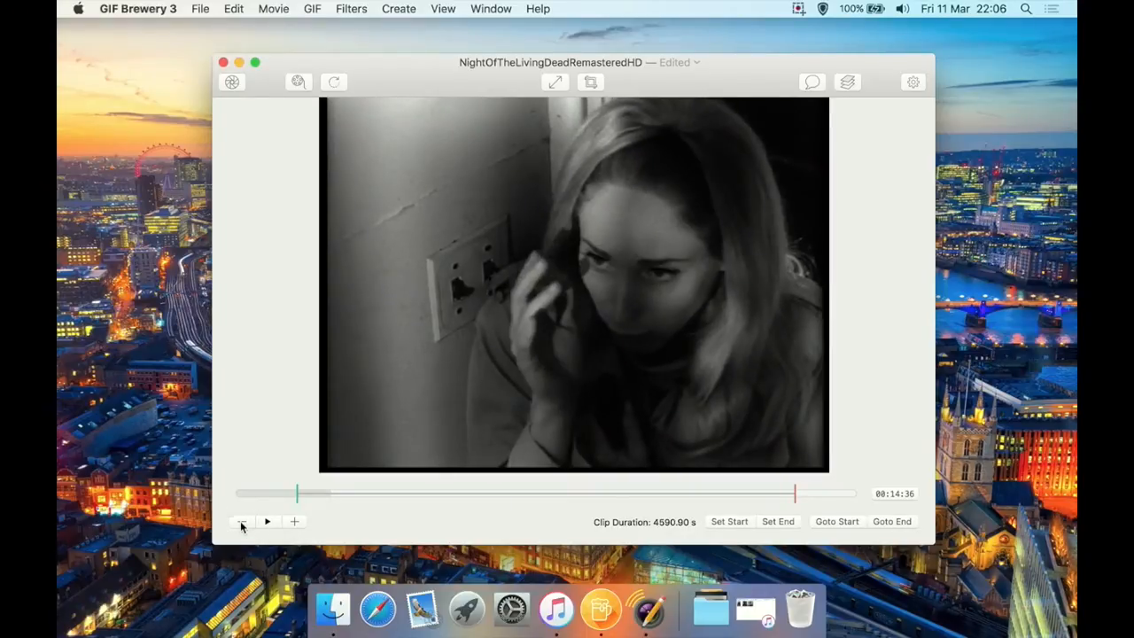
{"action": "left_click", "coordinate": [241, 523]}
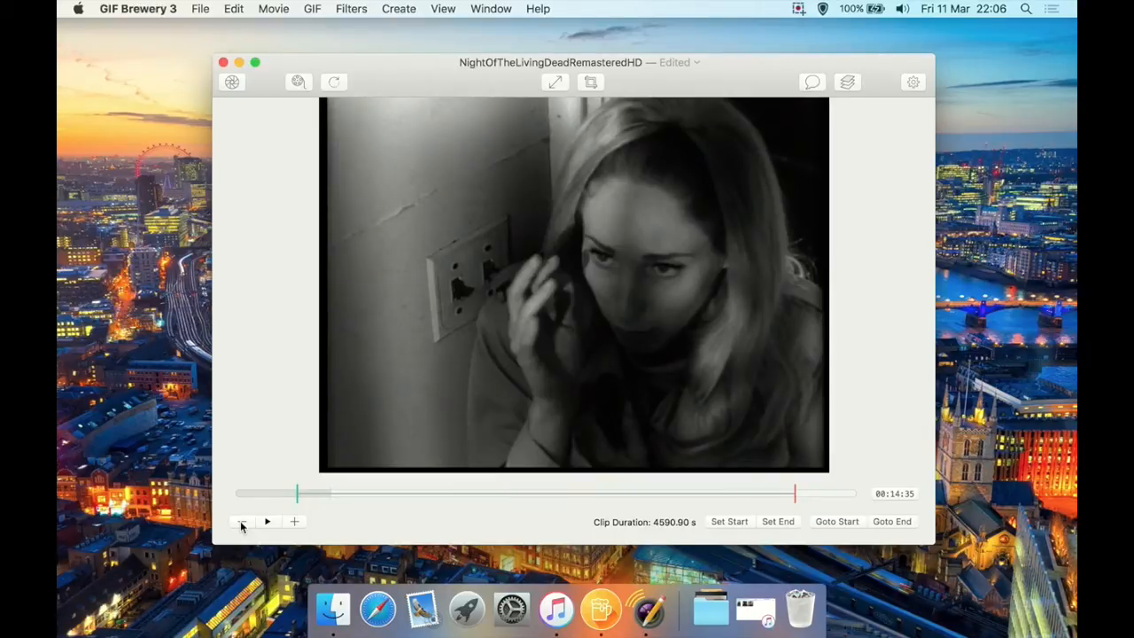
{"action": "left_click", "coordinate": [241, 523]}
{"action": "left_click", "coordinate": [241, 522]}
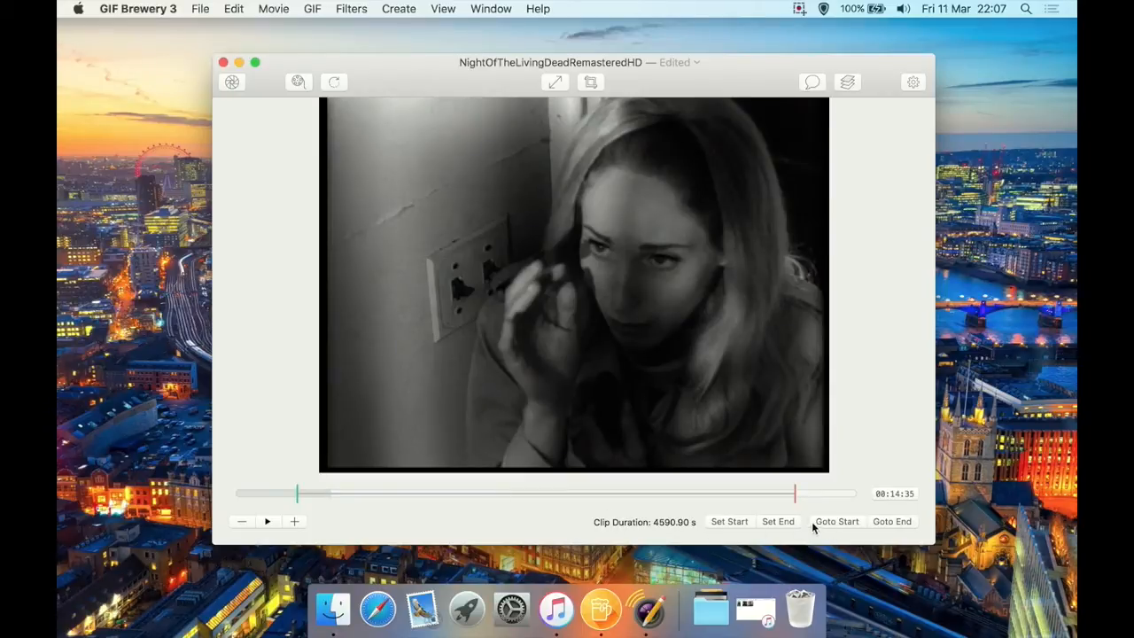
Set the clip start at the current frame of the woman, then play the video on past the cut to the two people.
{"action": "left_click", "coordinate": [729, 521]}
{"action": "left_click", "coordinate": [265, 523]}
{"action": "left_click", "coordinate": [263, 528]}
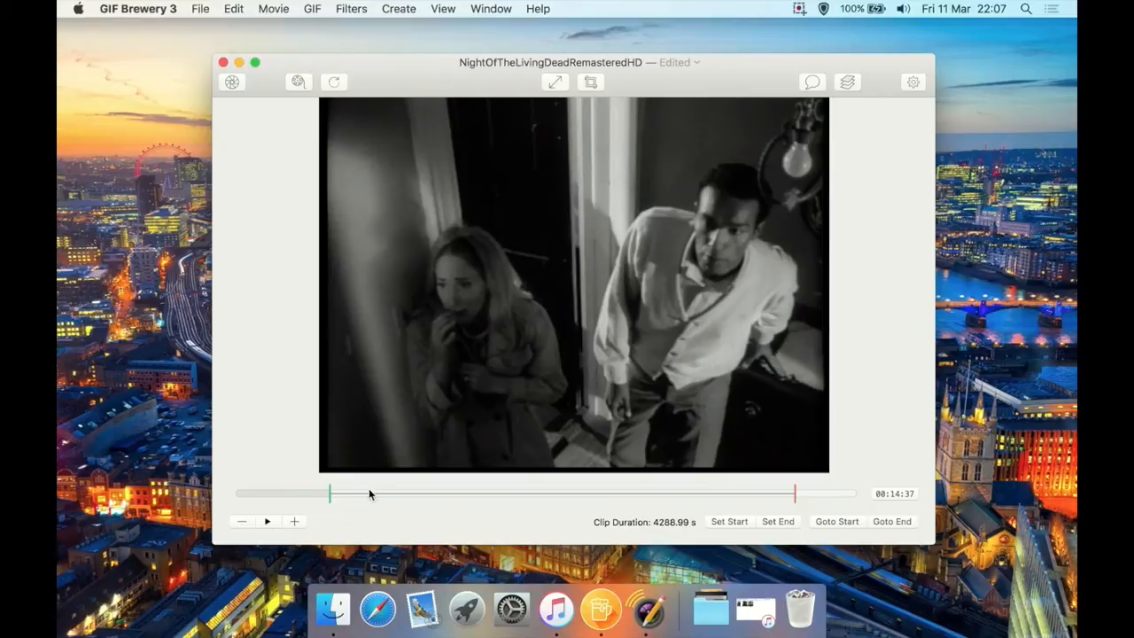
Step frame by frame back to the last close-up frame of the woman at 00:14:36 and set it as the clip end.
{"action": "left_click", "coordinate": [243, 525]}
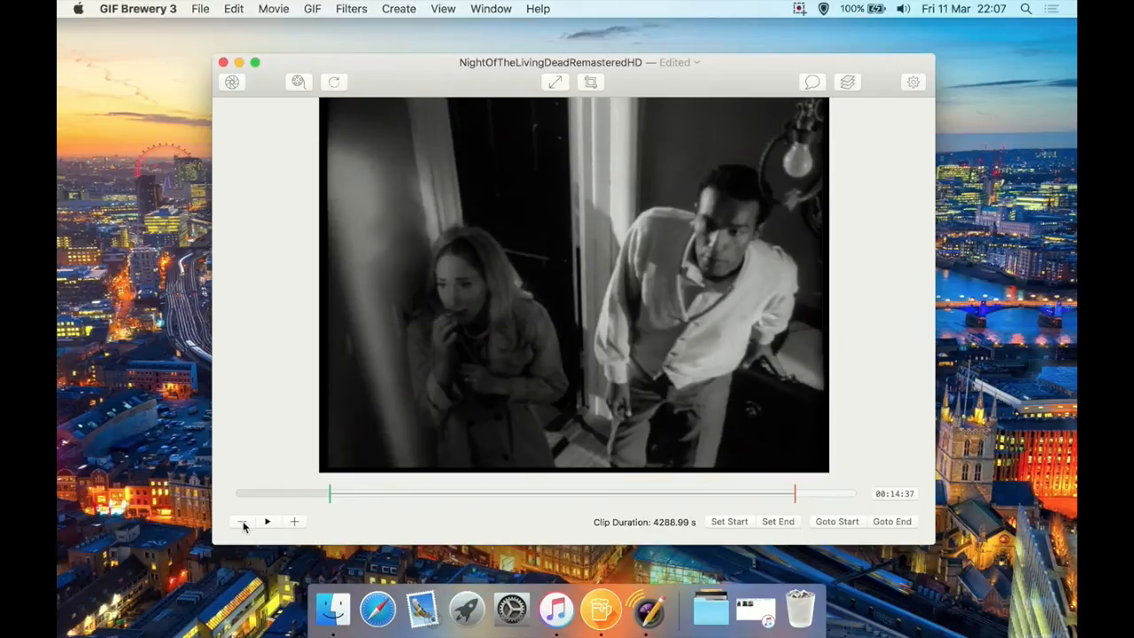
{"action": "left_click", "coordinate": [243, 525]}
{"action": "left_click", "coordinate": [243, 524]}
{"action": "left_click", "coordinate": [243, 524]}
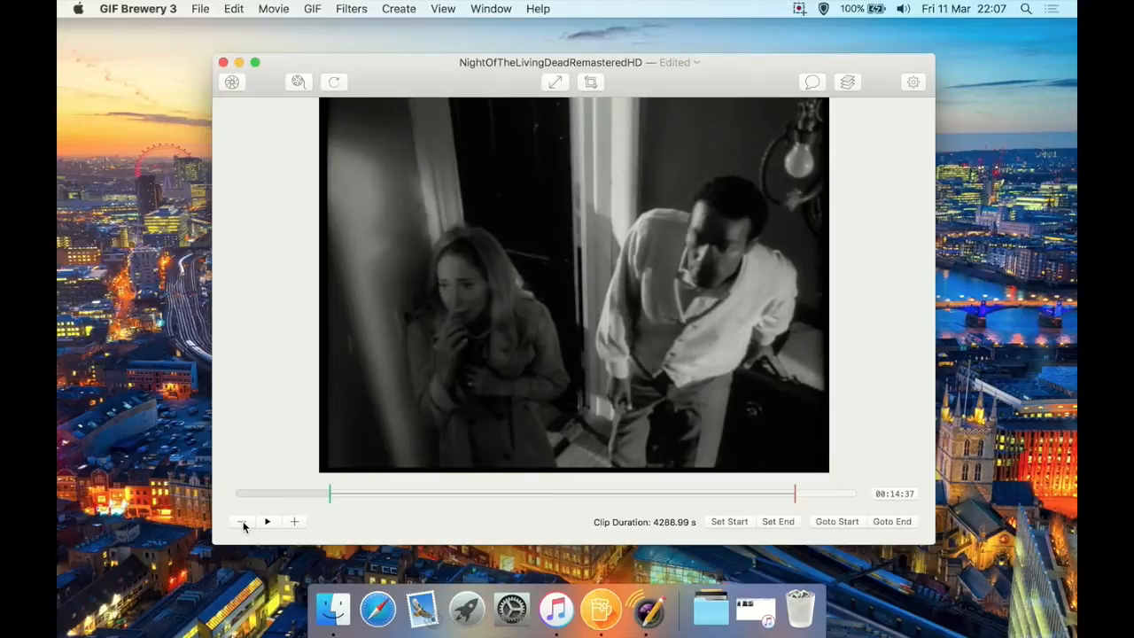
{"action": "left_click", "coordinate": [242, 525]}
{"action": "left_click", "coordinate": [243, 524]}
{"action": "left_click", "coordinate": [243, 524]}
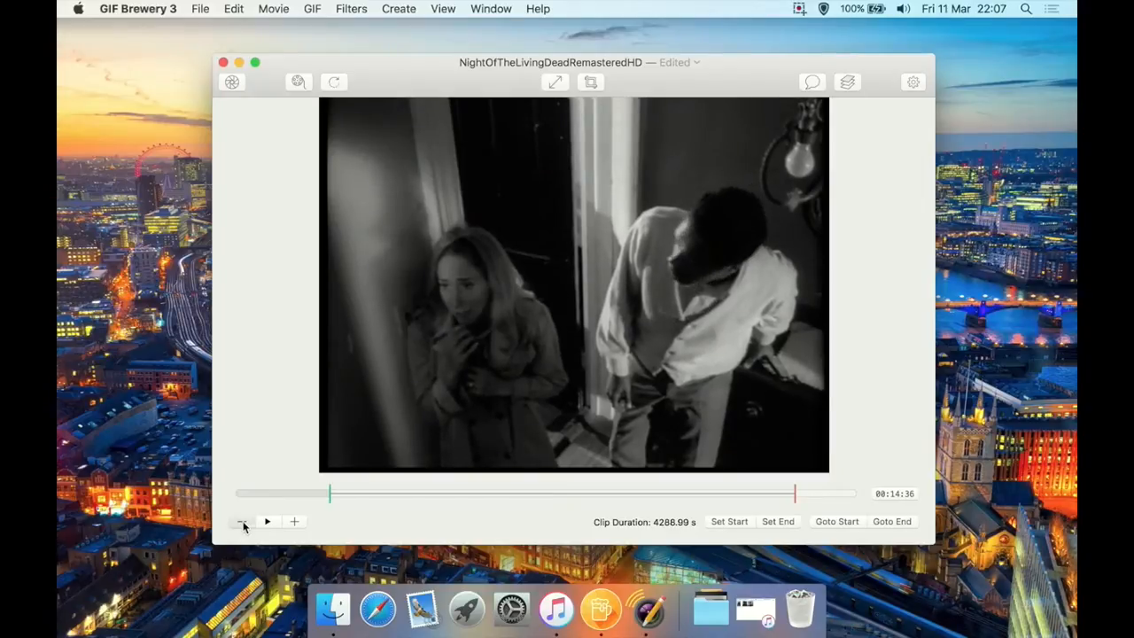
{"action": "left_click", "coordinate": [243, 524]}
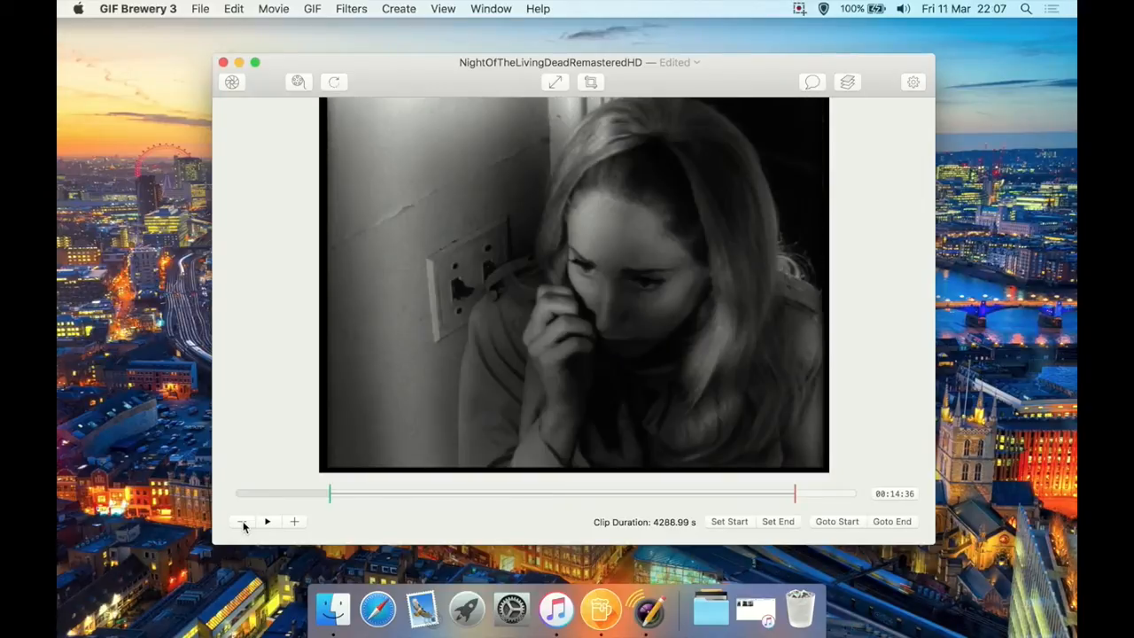
{"action": "left_click", "coordinate": [306, 522]}
{"action": "left_click", "coordinate": [305, 521]}
{"action": "left_click", "coordinate": [306, 521]}
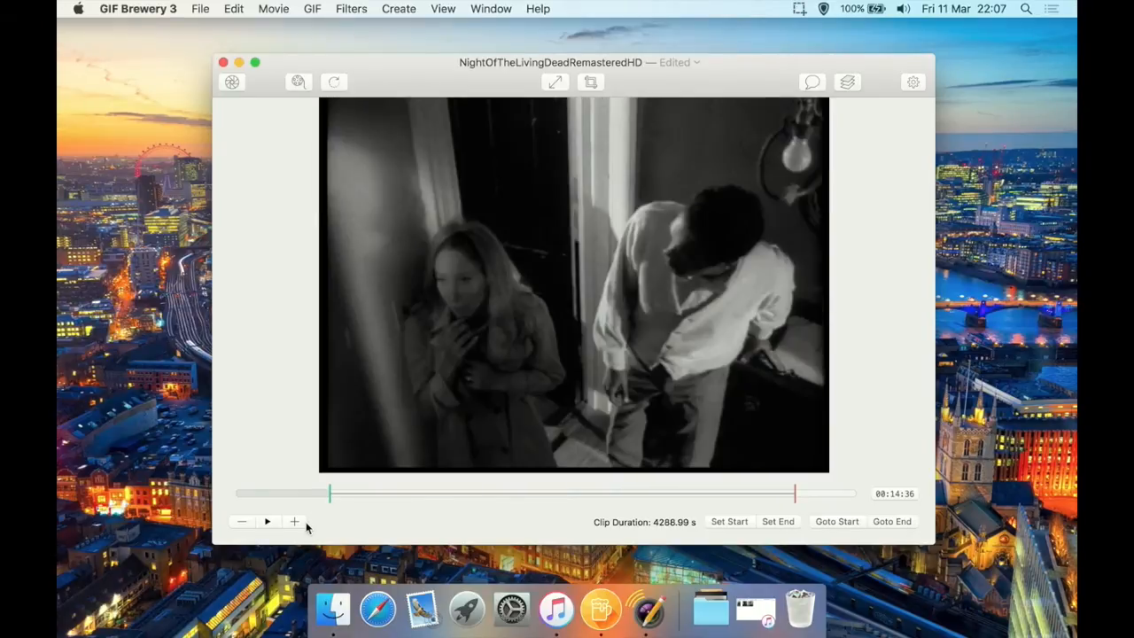
{"action": "left_click", "coordinate": [238, 524]}
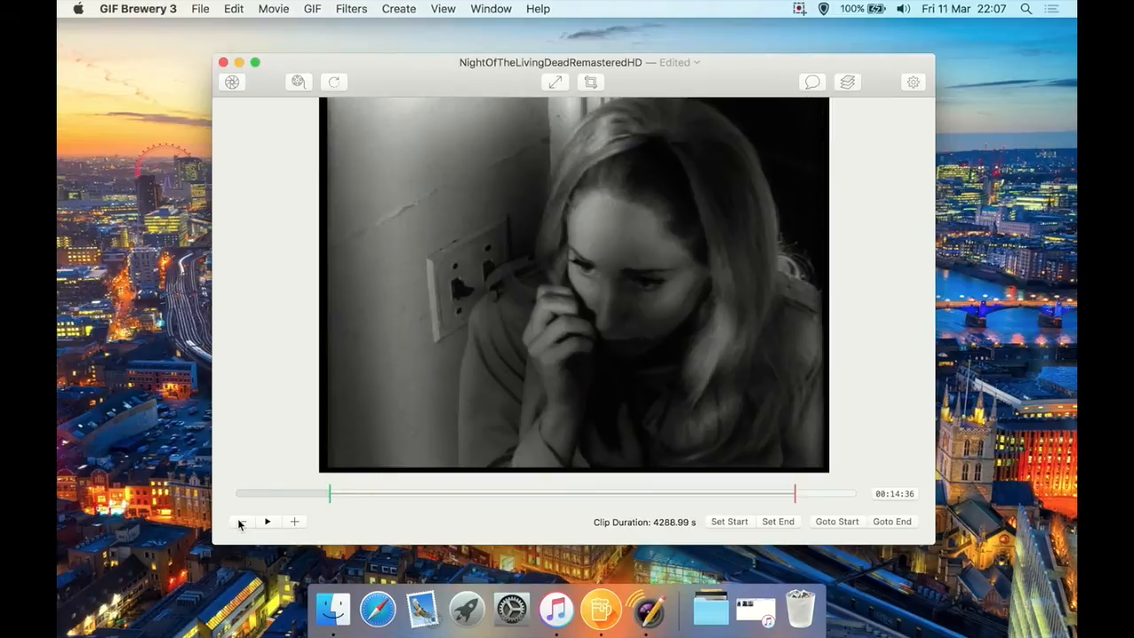
{"action": "left_click", "coordinate": [779, 522]}
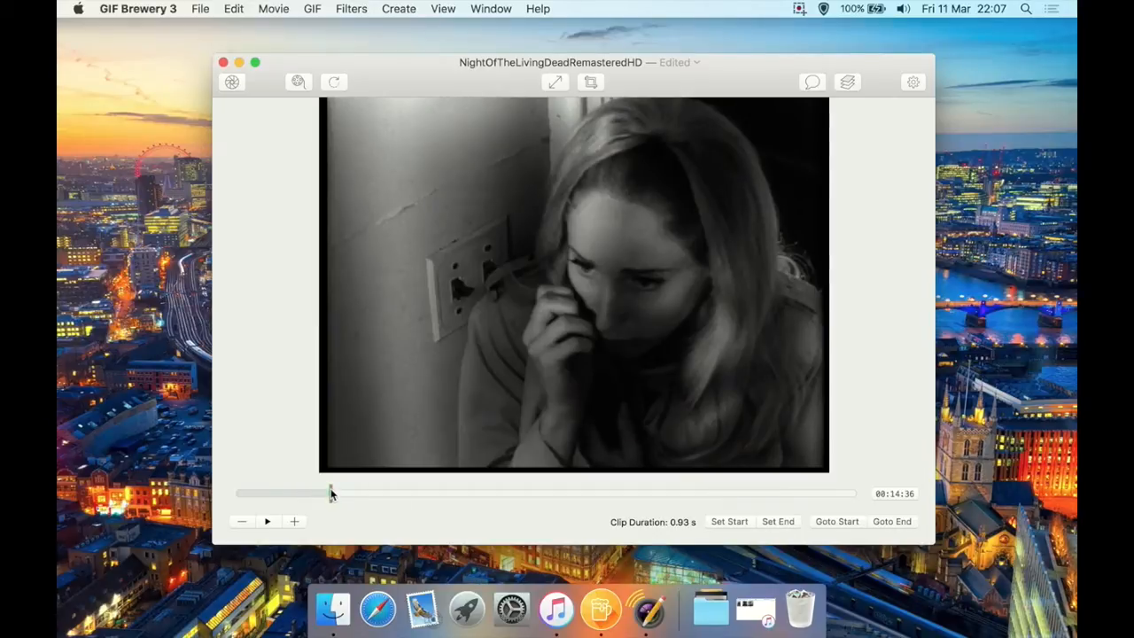
Toggle the clip focus so the timeline zooms in on the selected clip, and play the video on to 00:14:39.
{"action": "left_click", "coordinate": [281, 10]}
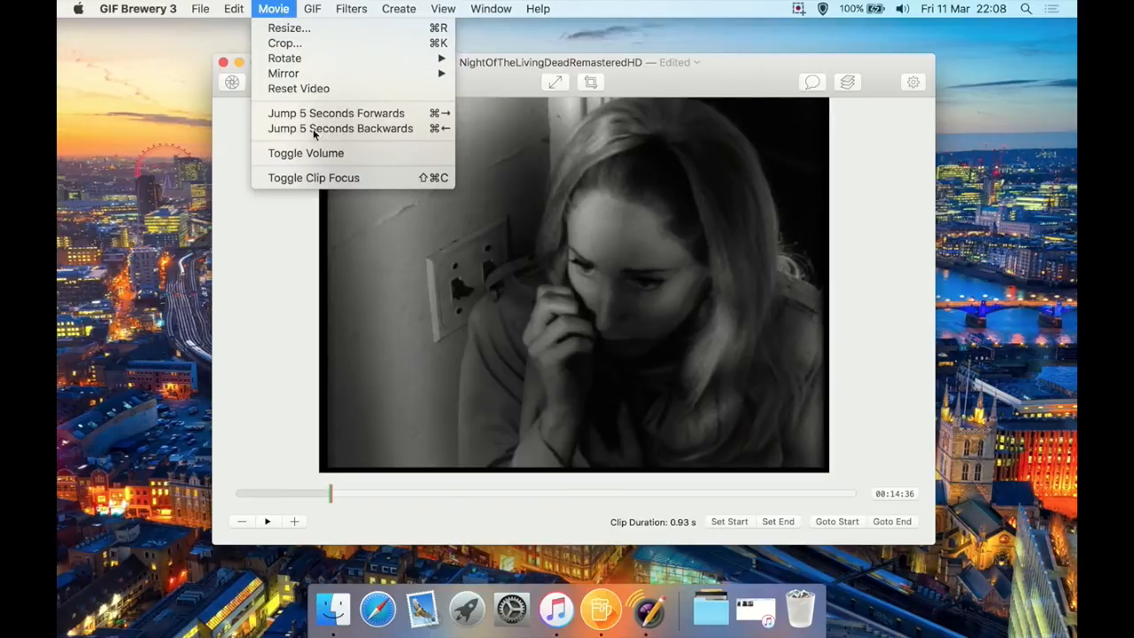
{"action": "left_click", "coordinate": [326, 180]}
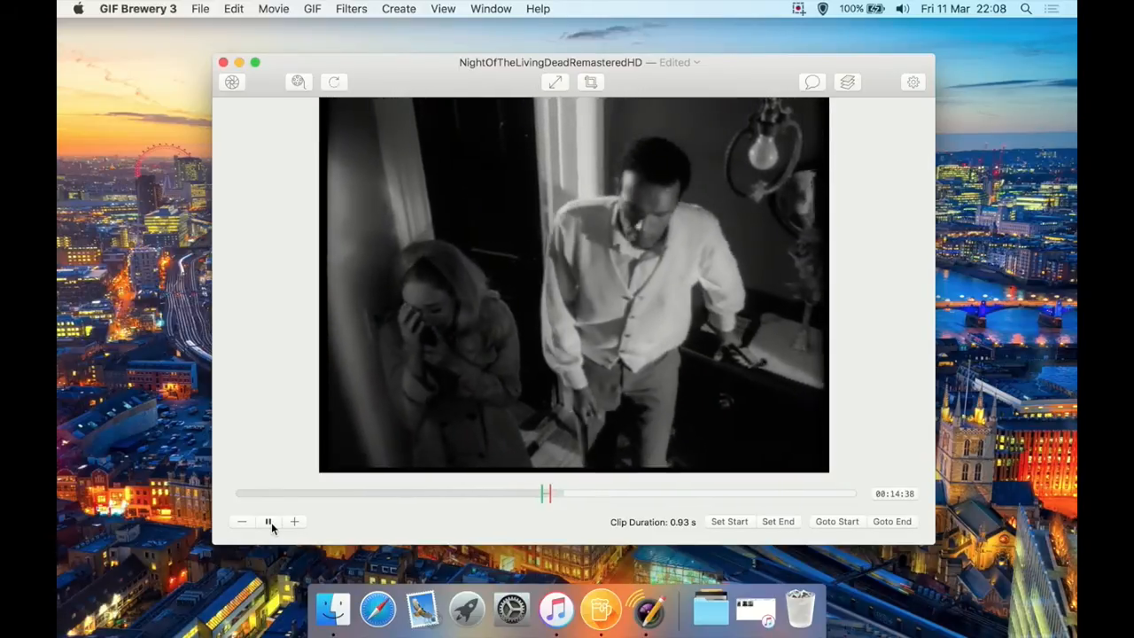
{"action": "left_click", "coordinate": [269, 522]}
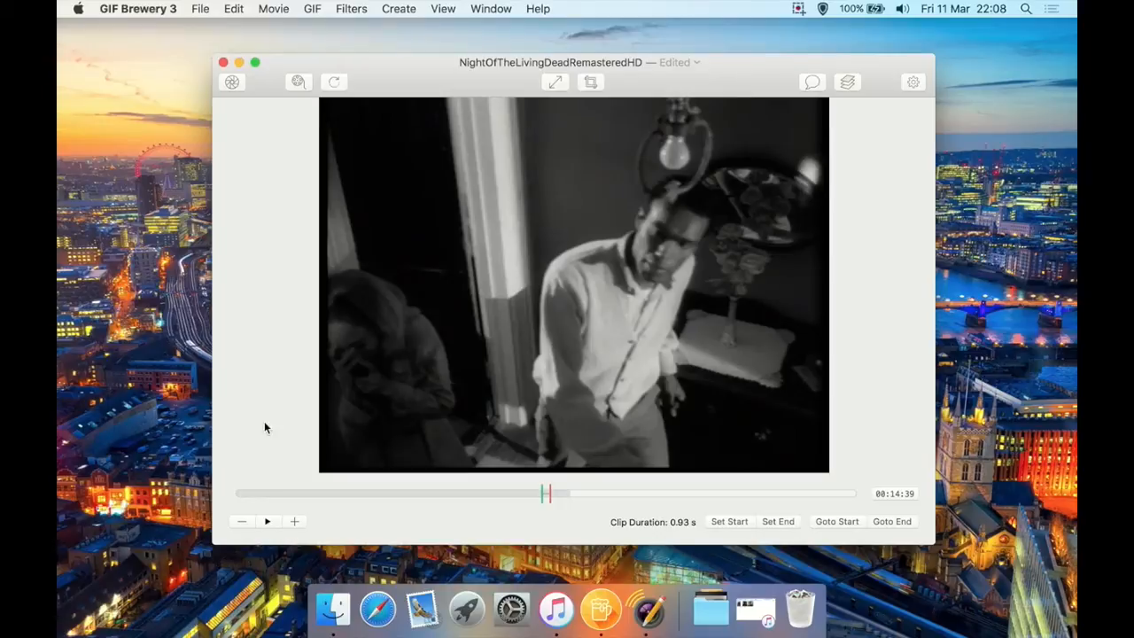
{"action": "left_click", "coordinate": [272, 8]}
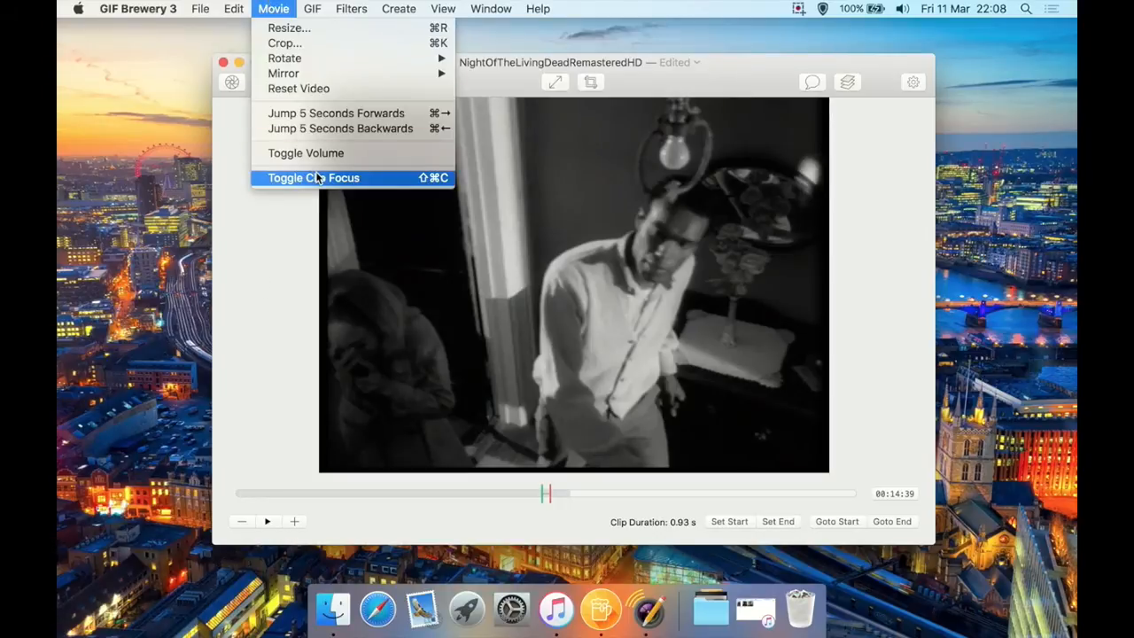
{"action": "left_click", "coordinate": [271, 436]}
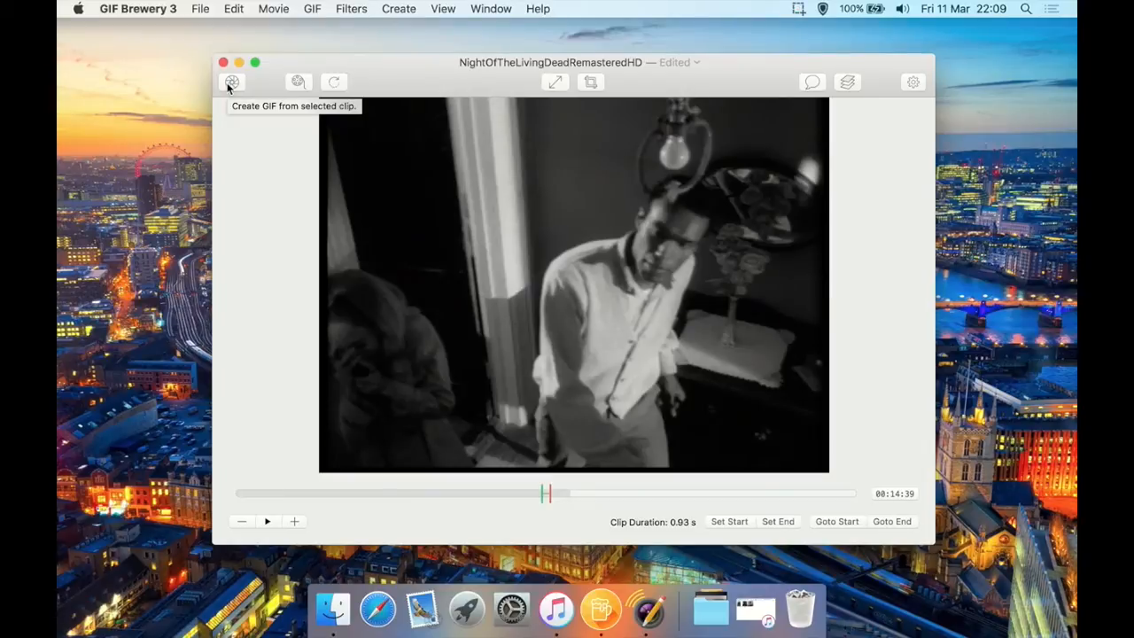
Review the individual GIF frames of the selected clip, then preview the GIF's loop and close the preview.
{"action": "left_click", "coordinate": [300, 81]}
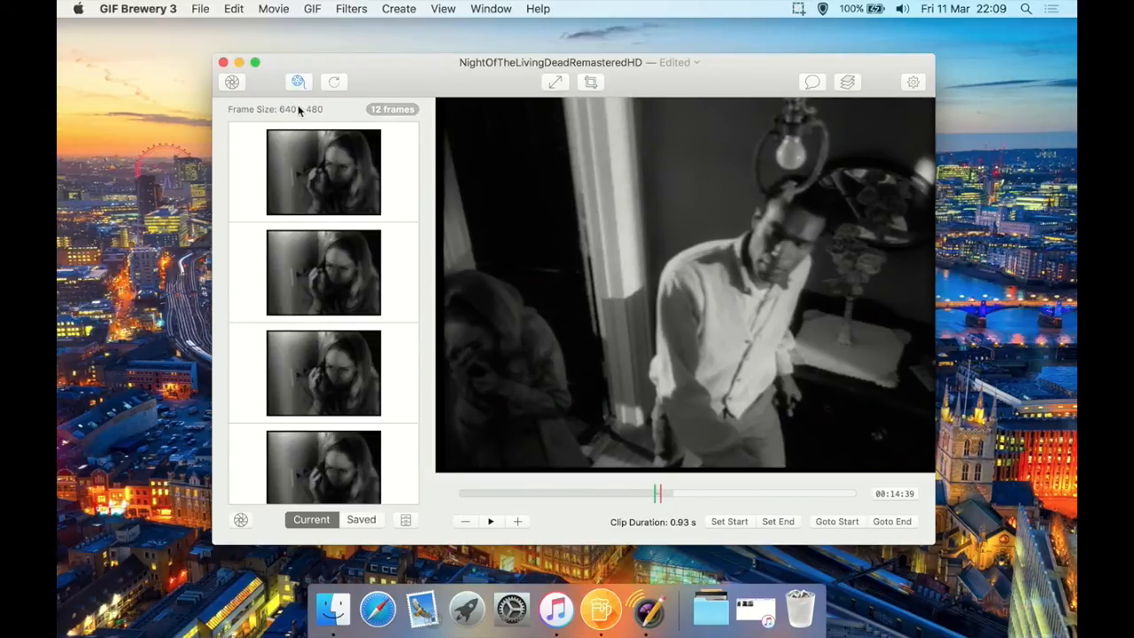
{"action": "scroll", "coordinate": [305, 357], "scroll_direction": "down", "scroll_amount": 1}
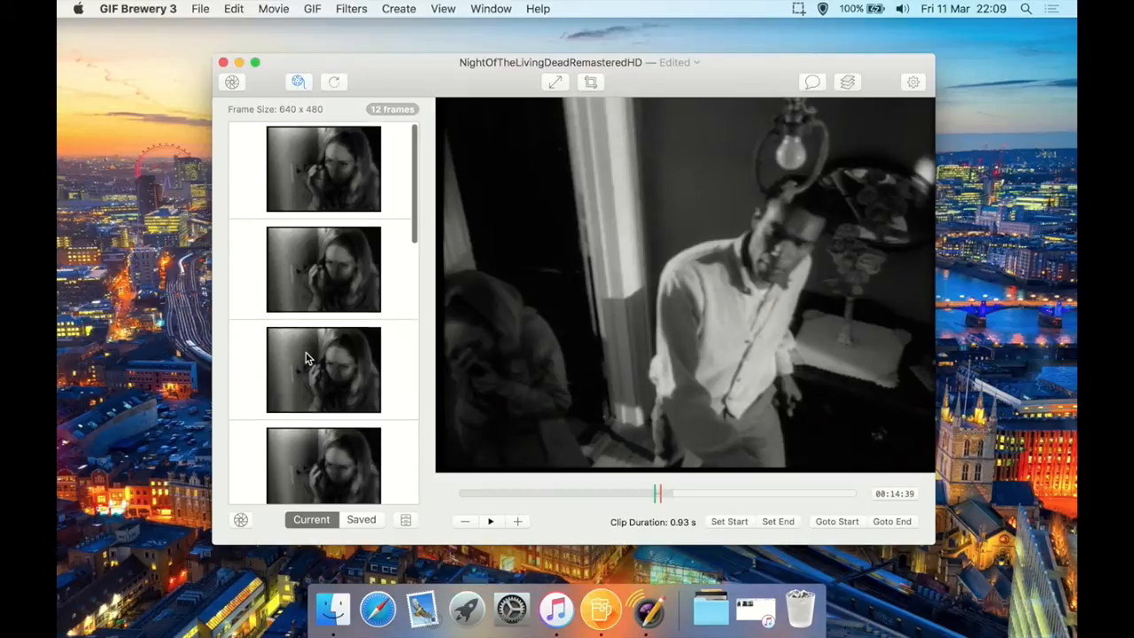
{"action": "scroll", "coordinate": [306, 357], "scroll_direction": "down", "scroll_amount": 10}
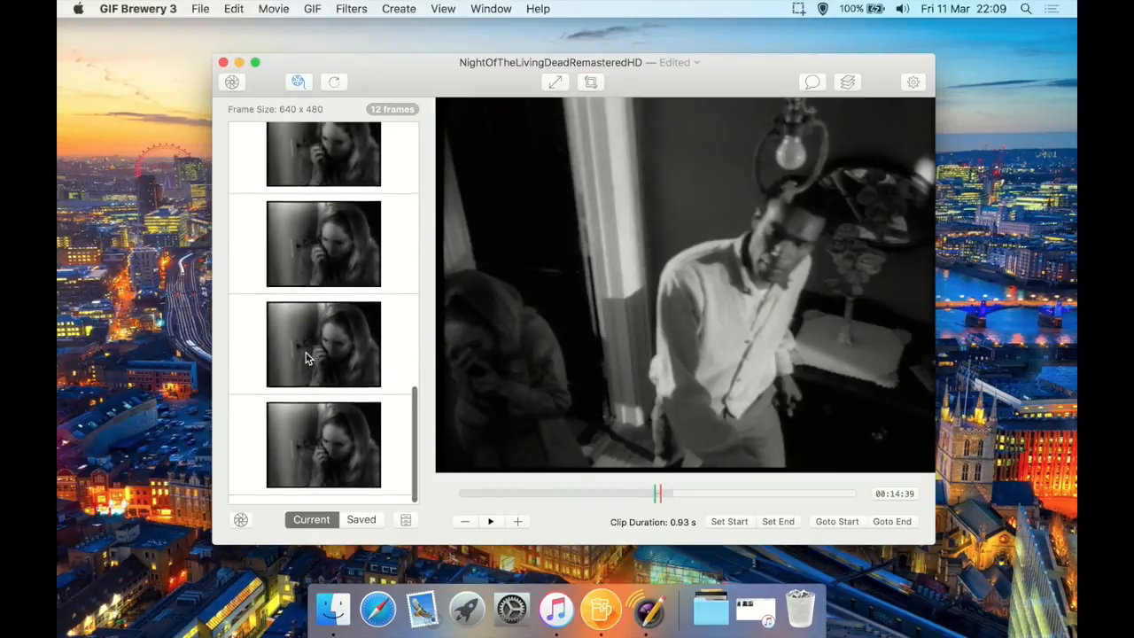
{"action": "scroll", "coordinate": [305, 357], "scroll_direction": "up", "scroll_amount": 10}
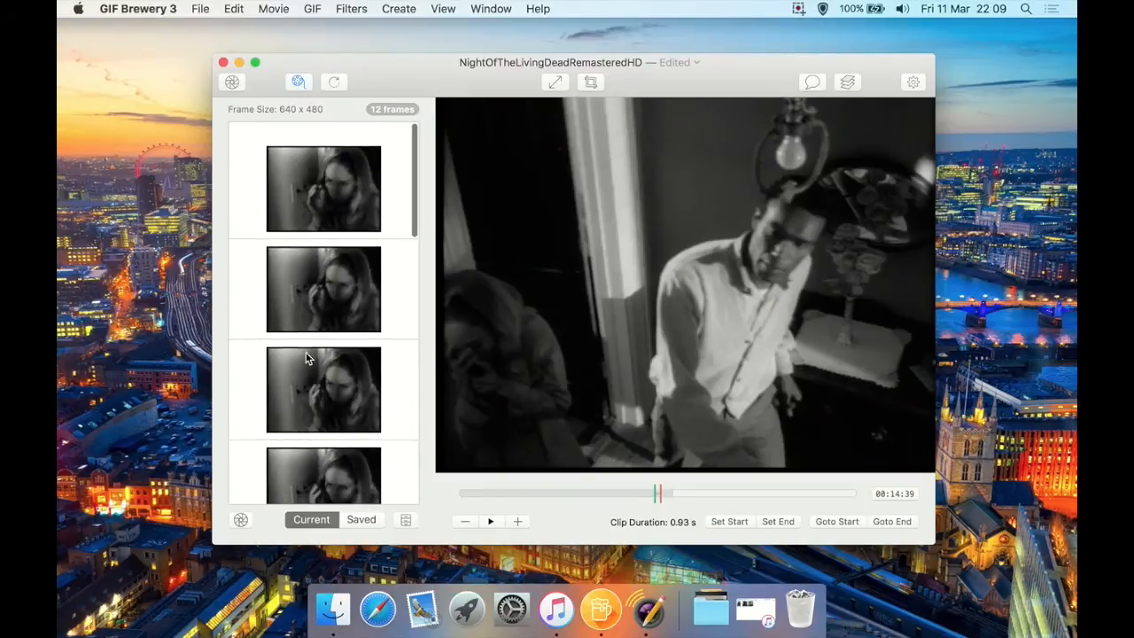
{"action": "left_click", "coordinate": [298, 83]}
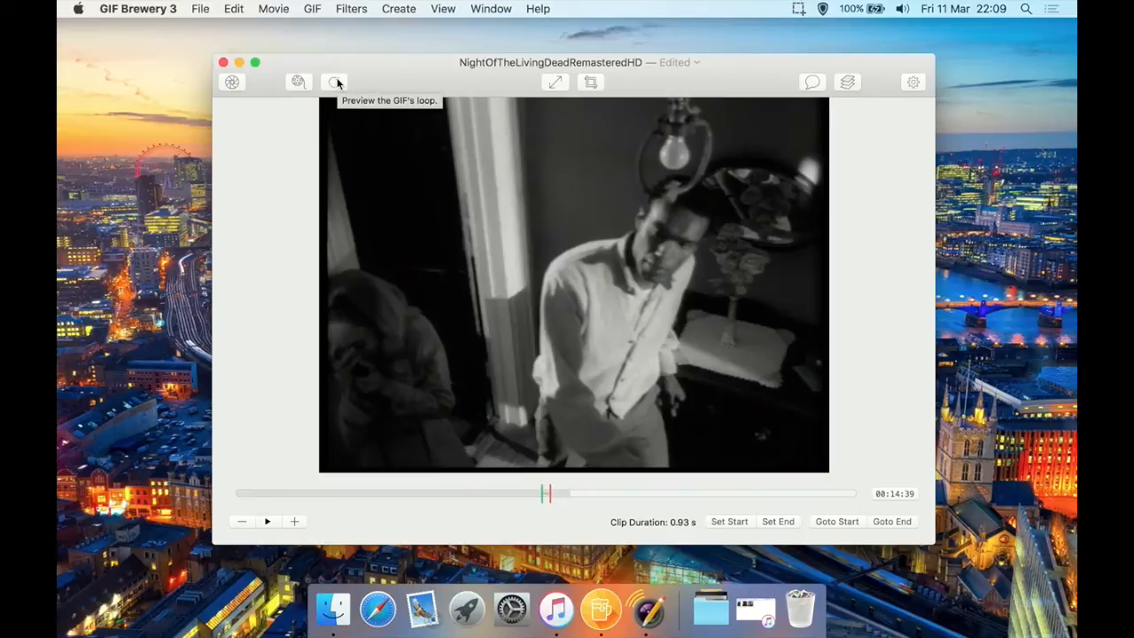
{"action": "left_click", "coordinate": [336, 82]}
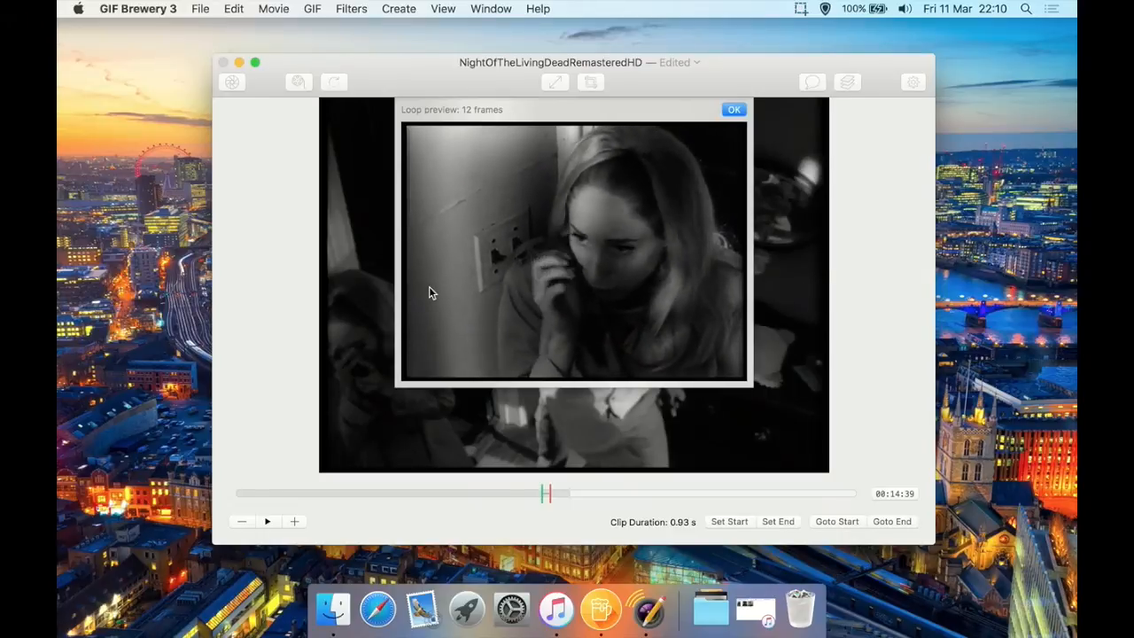
{"action": "left_click", "coordinate": [733, 109]}
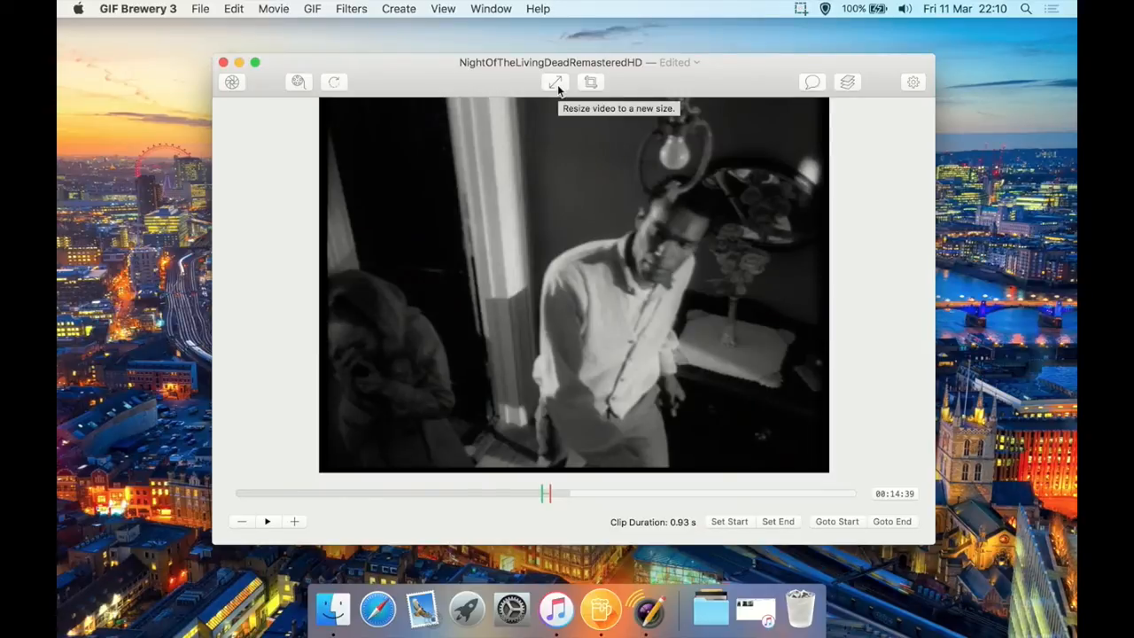
View the video in full screen and back in the window, and check the resize settings without changing them.
{"action": "left_click", "coordinate": [254, 64]}
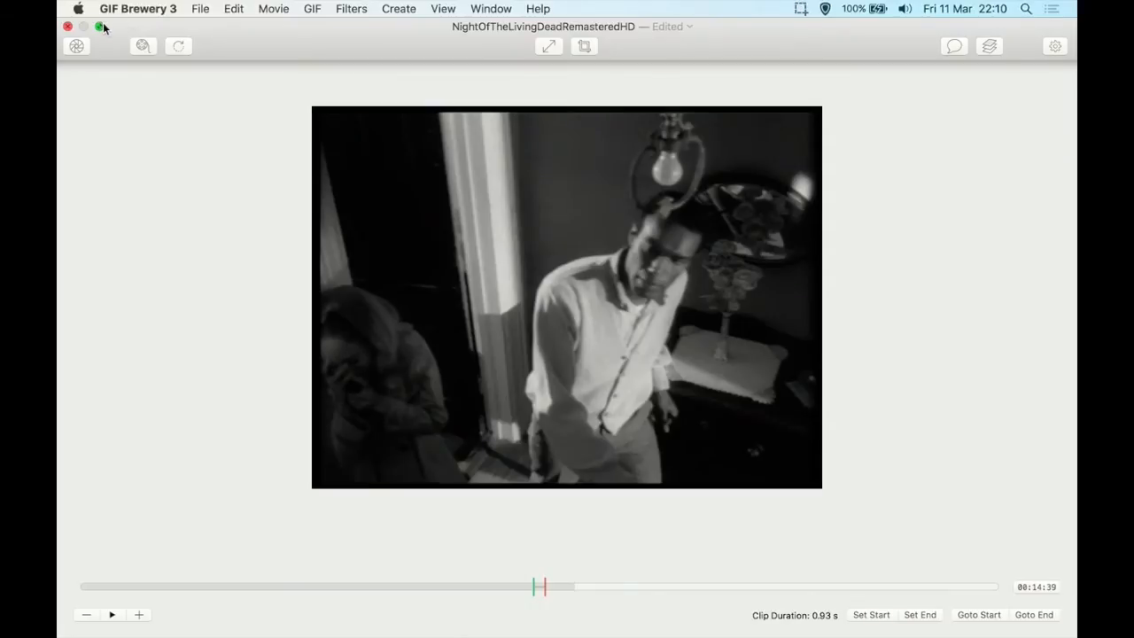
{"action": "left_click", "coordinate": [99, 25]}
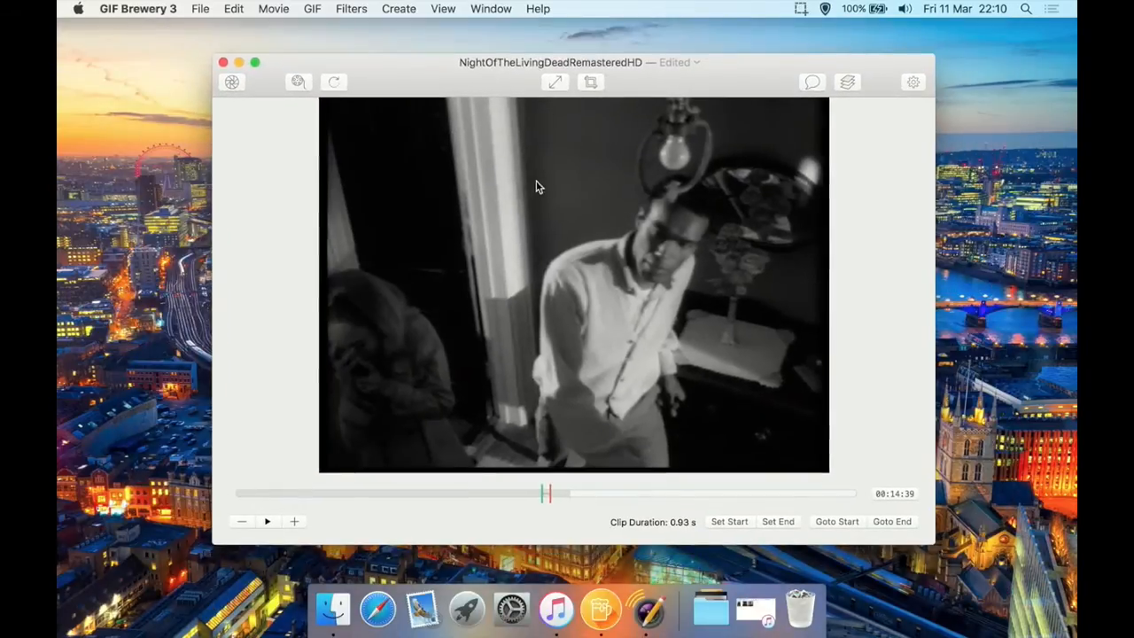
{"action": "left_click", "coordinate": [554, 82]}
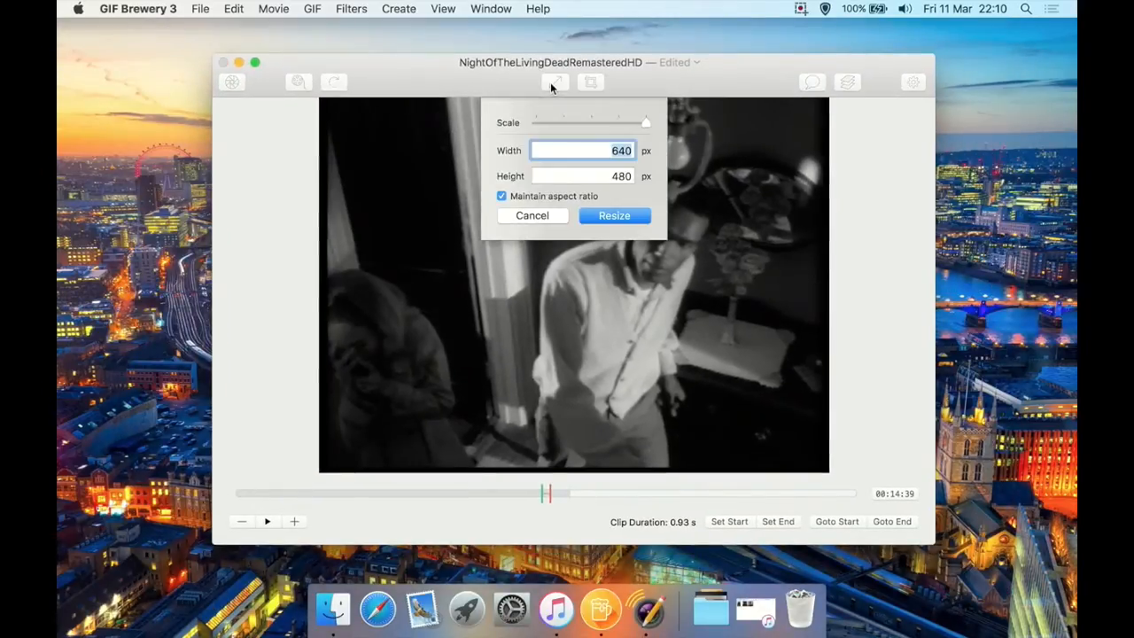
{"action": "left_click", "coordinate": [533, 216]}
{"action": "left_click", "coordinate": [275, 8]}
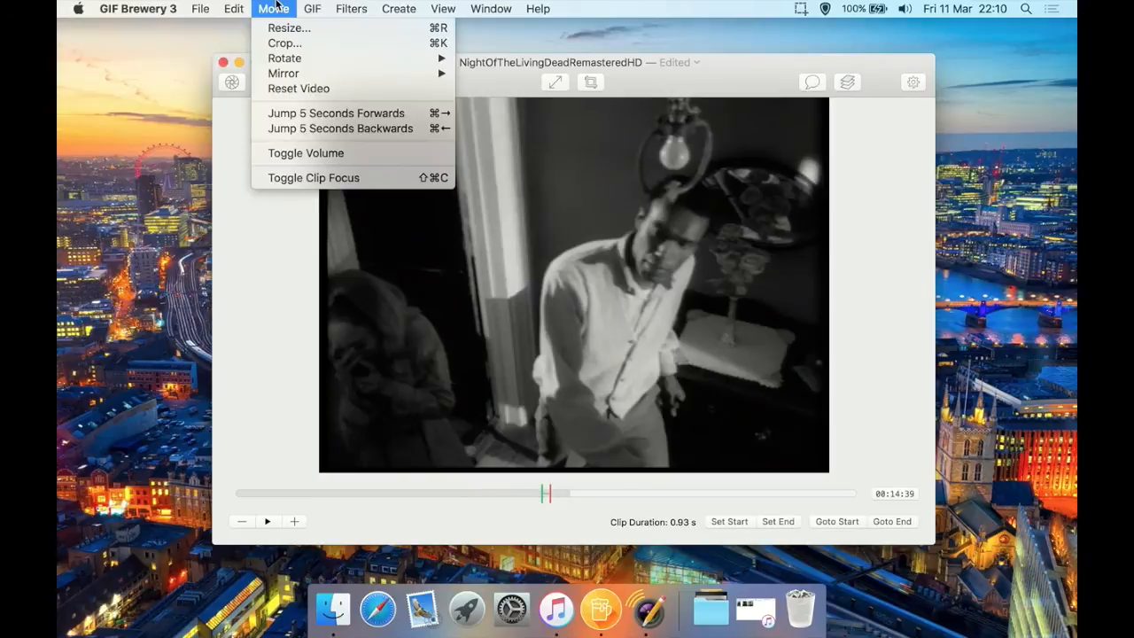
{"action": "left_click", "coordinate": [274, 8]}
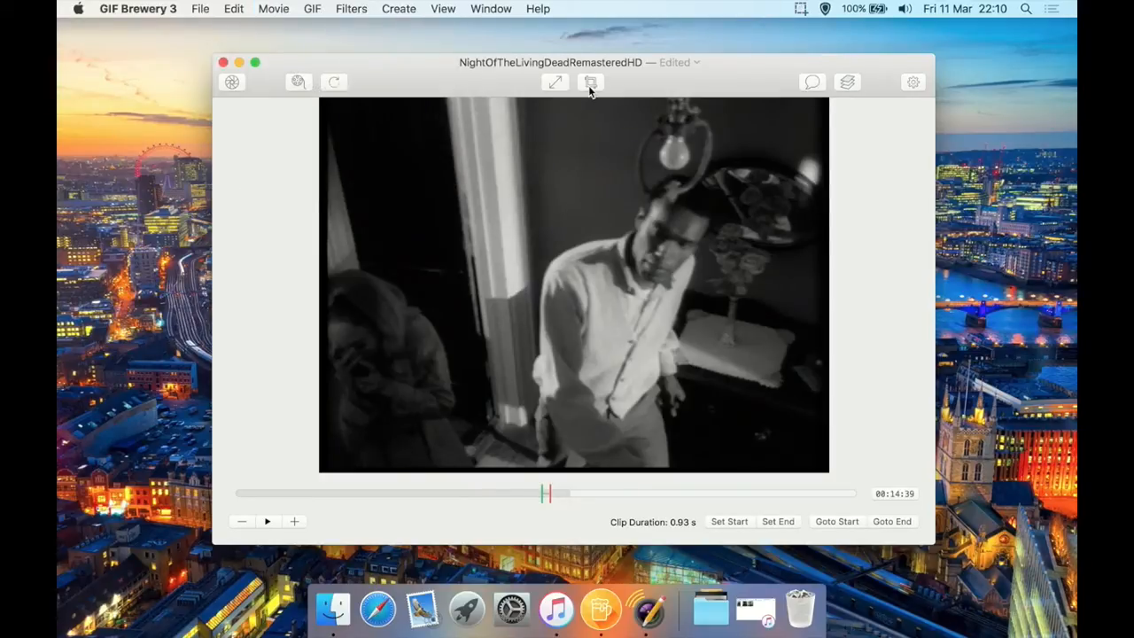
{"action": "left_click", "coordinate": [285, 8]}
{"action": "left_click", "coordinate": [285, 8]}
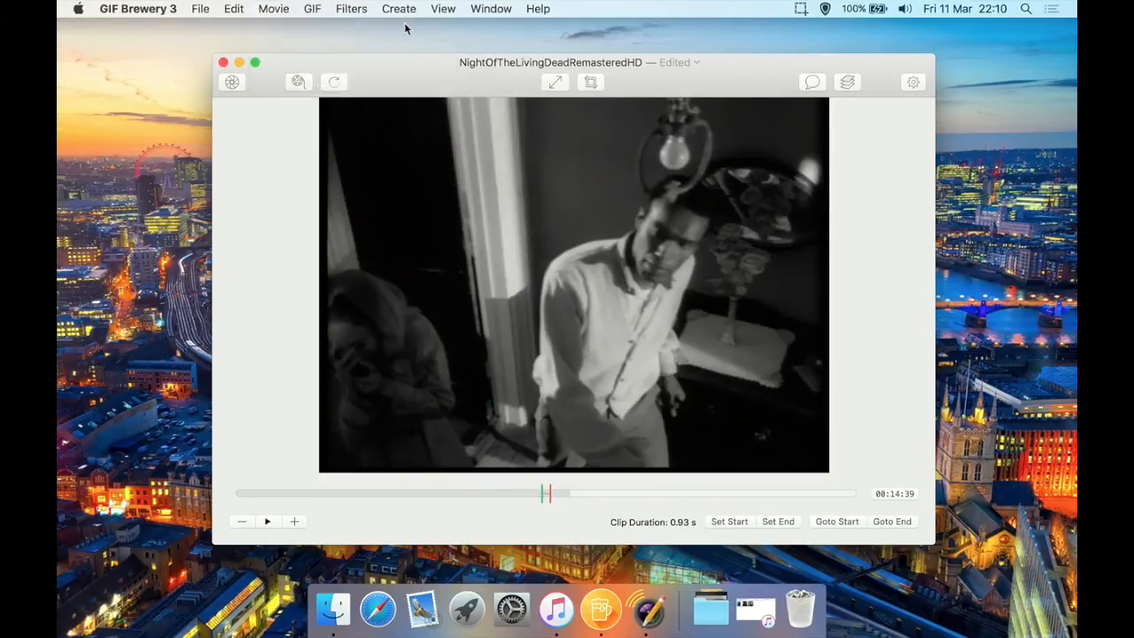
{"action": "left_click", "coordinate": [813, 84]}
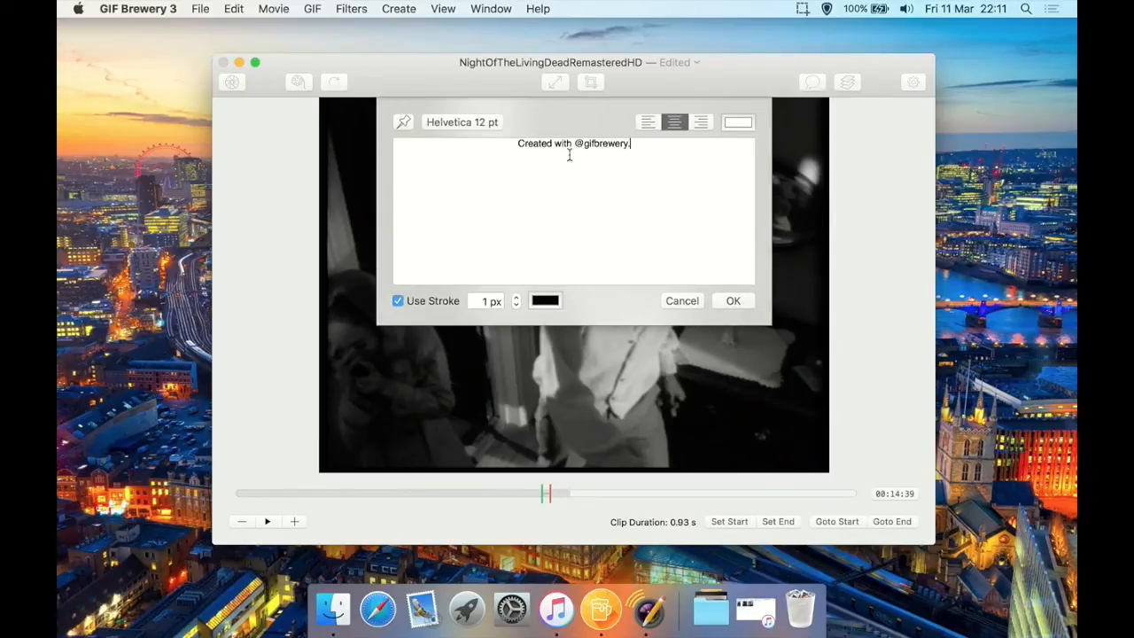
{"action": "left_click", "coordinate": [448, 126]}
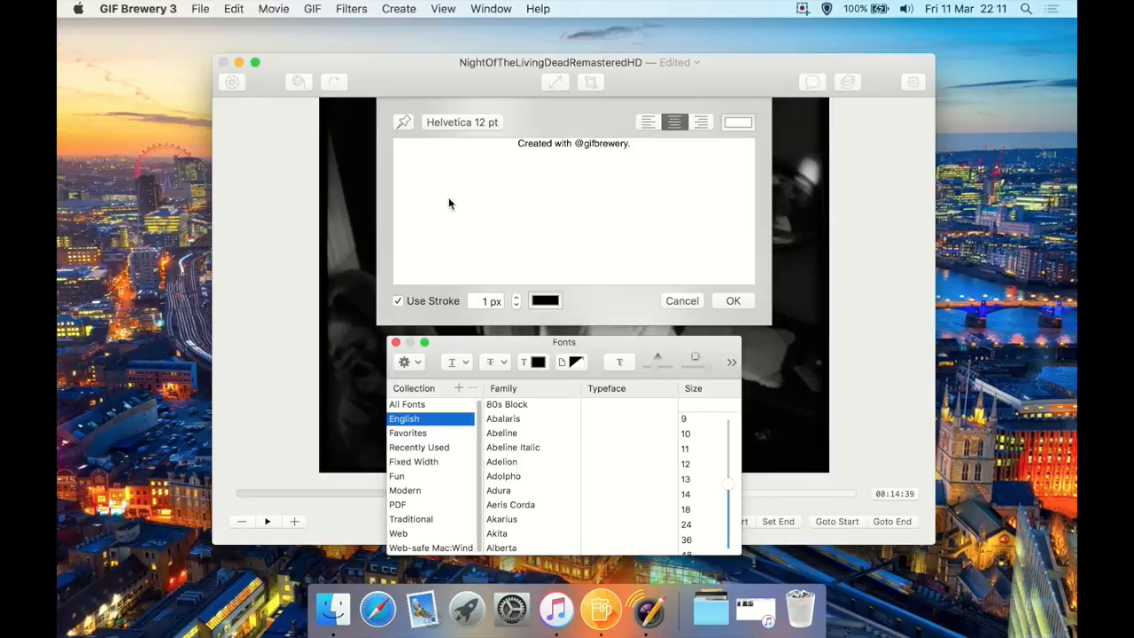
{"action": "left_click", "coordinate": [395, 343]}
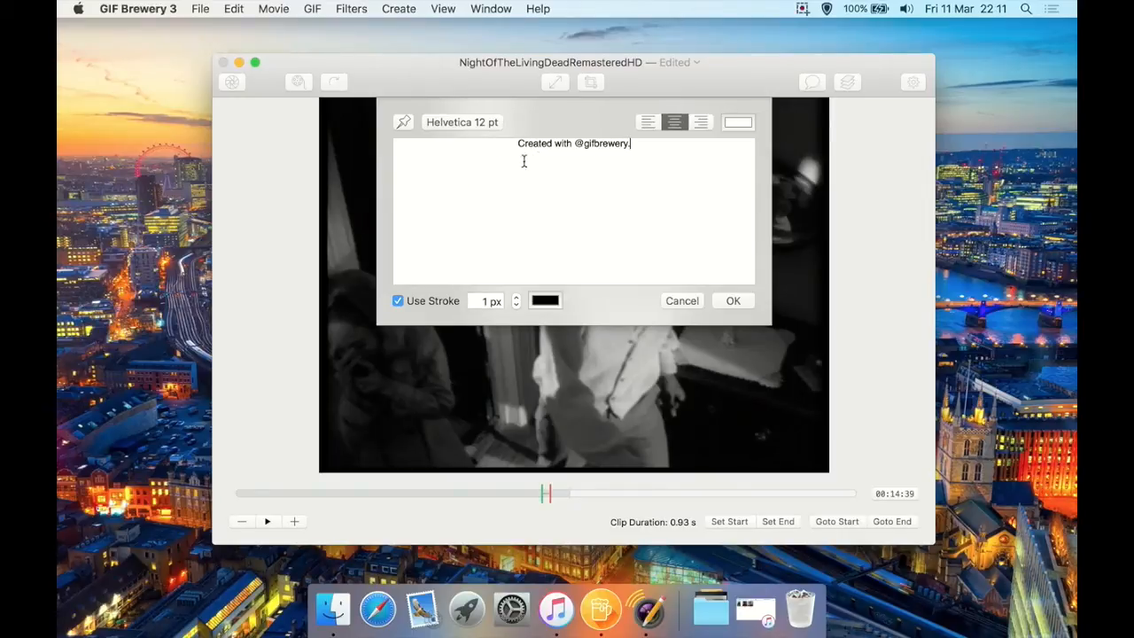
{"action": "left_click", "coordinate": [517, 297]}
{"action": "left_click", "coordinate": [516, 297]}
{"action": "left_click", "coordinate": [733, 302]}
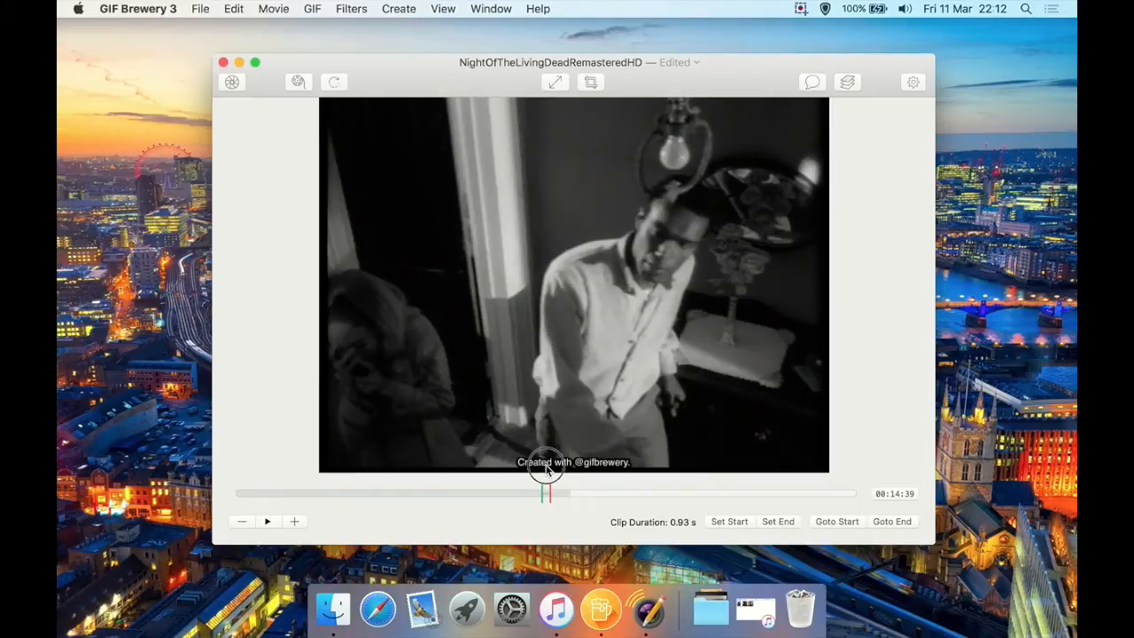
{"action": "left_click_drag", "start_coordinate": [544, 462], "coordinate": [603, 313]}
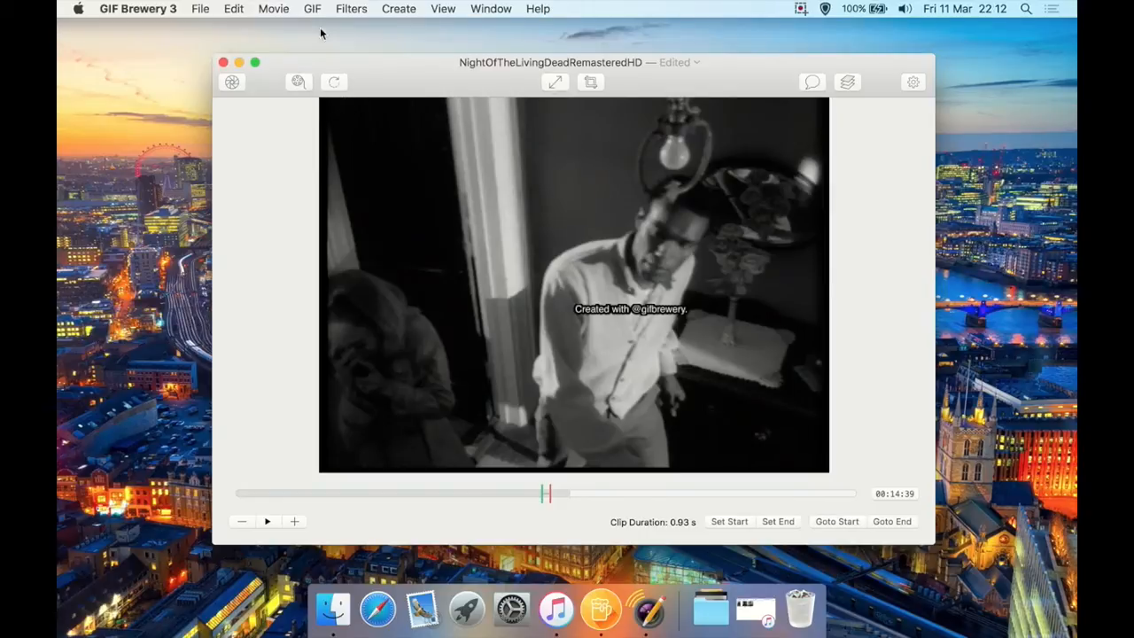
Show the list of overlays and look through the blending modes for the caption, keeping Normal.
{"action": "left_click", "coordinate": [848, 83]}
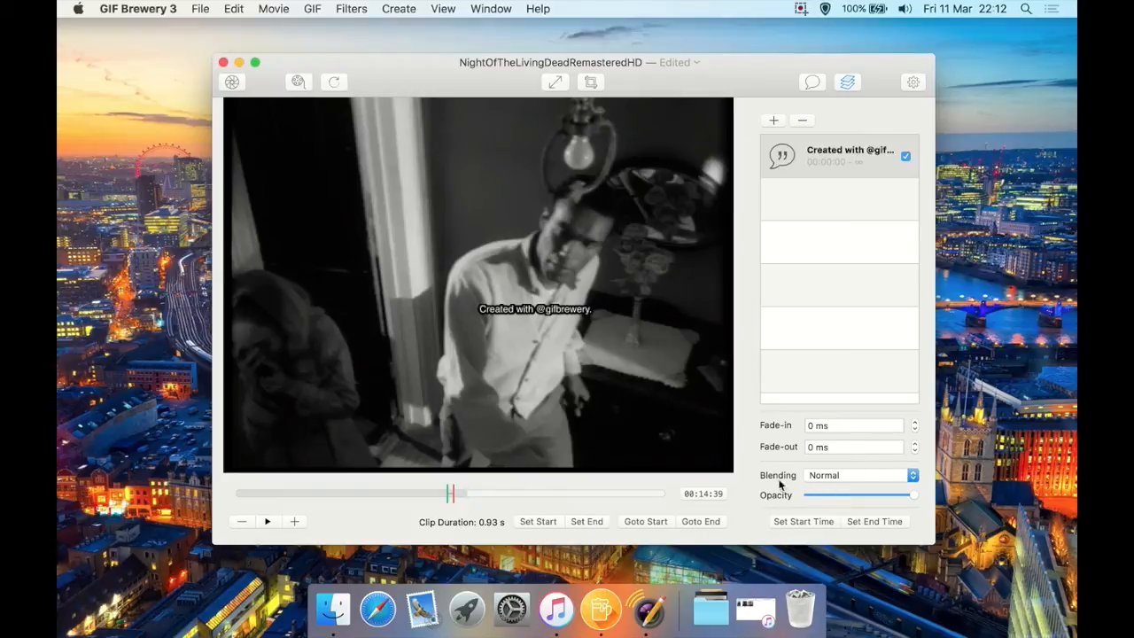
{"action": "left_click", "coordinate": [820, 476]}
{"action": "mouse_move", "coordinate": [820, 567]}
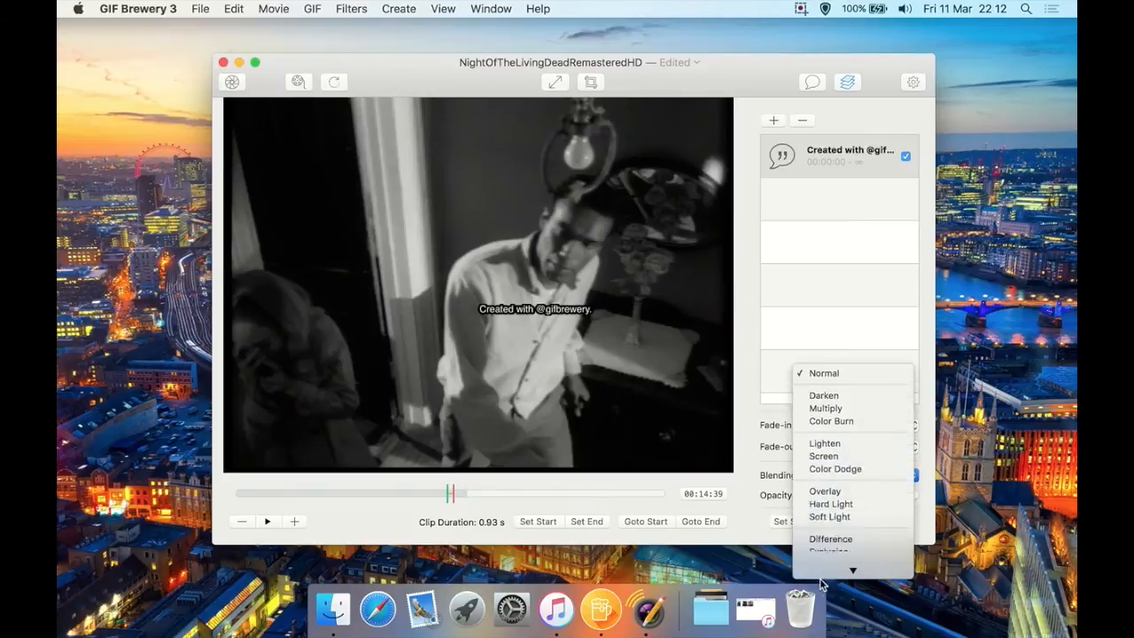
{"action": "left_click", "coordinate": [778, 431]}
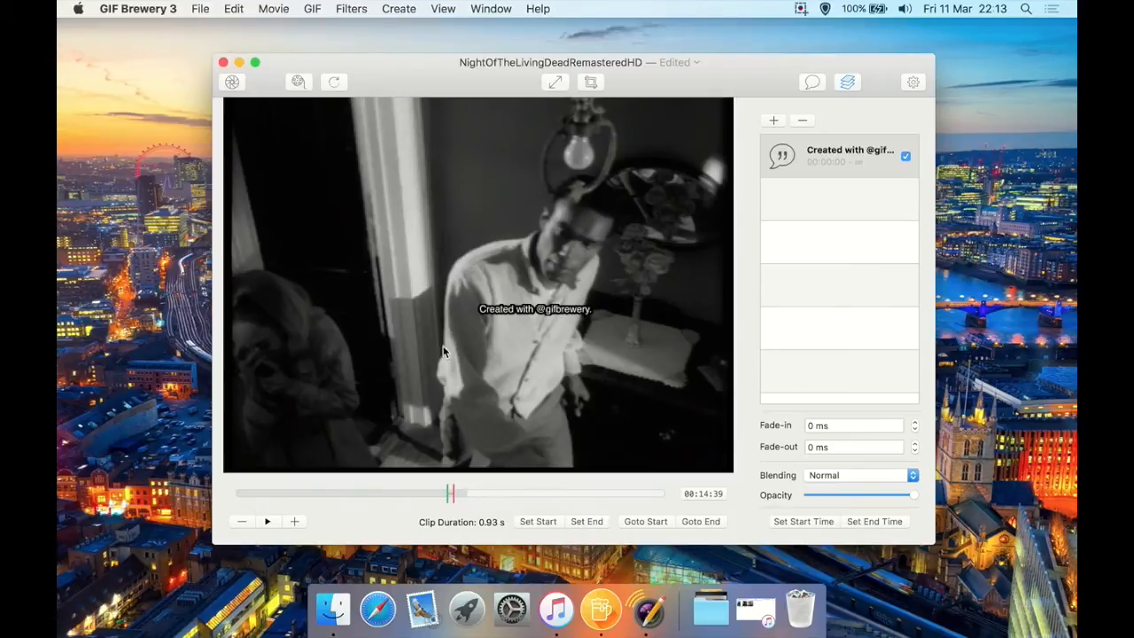
Move the playhead to 00:14:19 and set the caption overlay's start time there.
{"action": "left_click", "coordinate": [367, 493]}
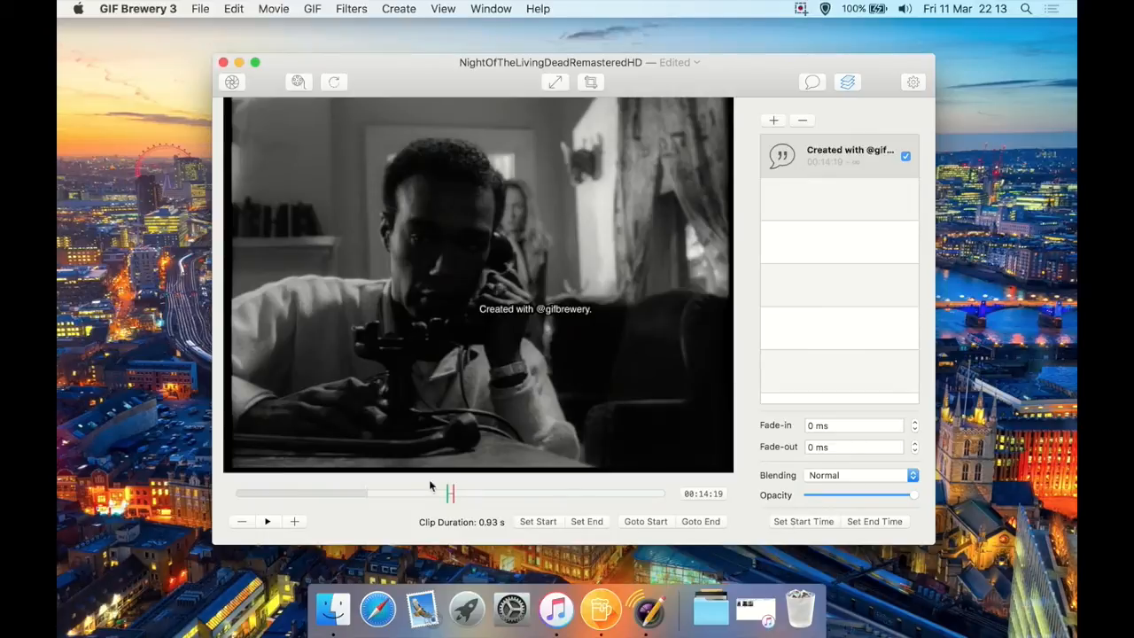
Move the playhead to 00:14:50, set the caption overlay's end time there, and hide the overlay list.
{"action": "left_click", "coordinate": [523, 495]}
{"action": "left_click", "coordinate": [874, 522]}
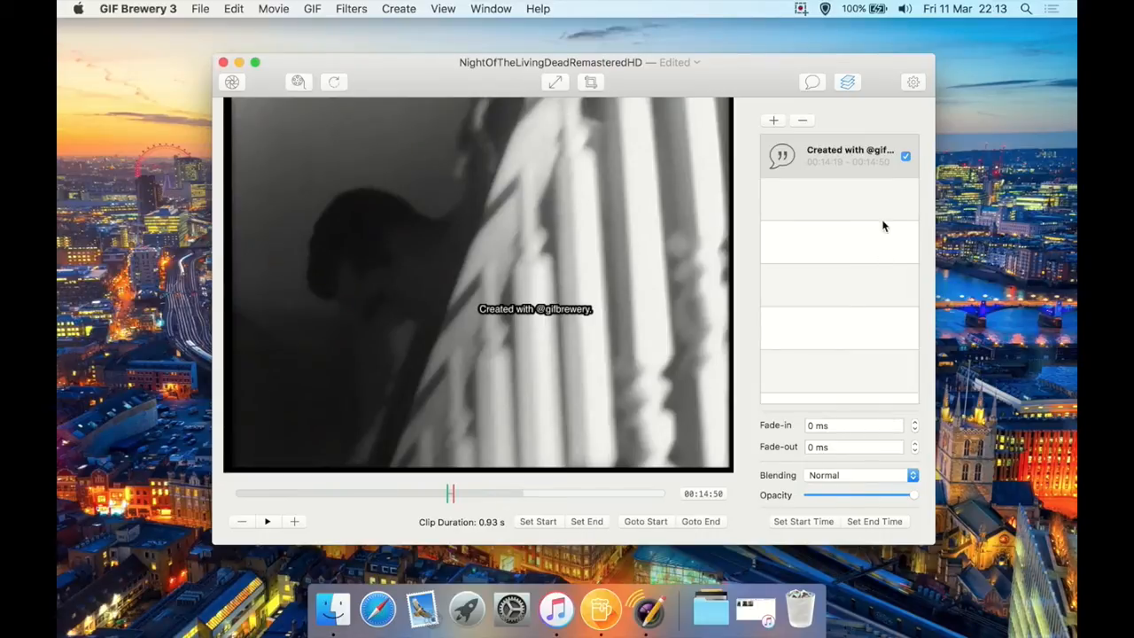
{"action": "left_click", "coordinate": [847, 83]}
Show the GIF properties and check the default frame and color settings in the preferences without changing them.
{"action": "left_click", "coordinate": [913, 82]}
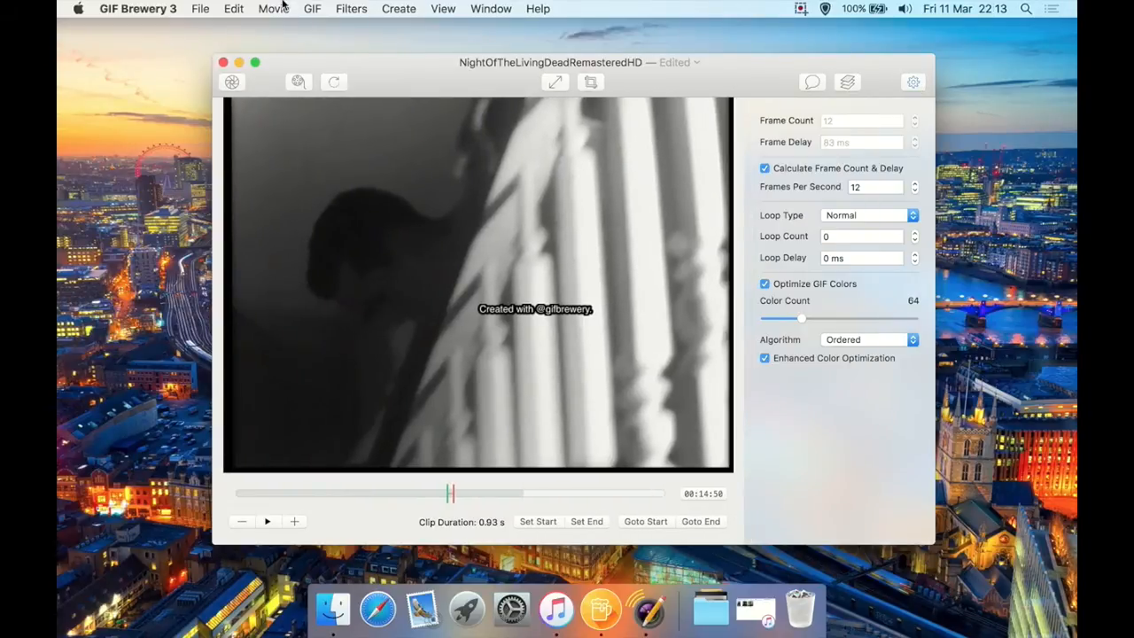
{"action": "left_click", "coordinate": [170, 8]}
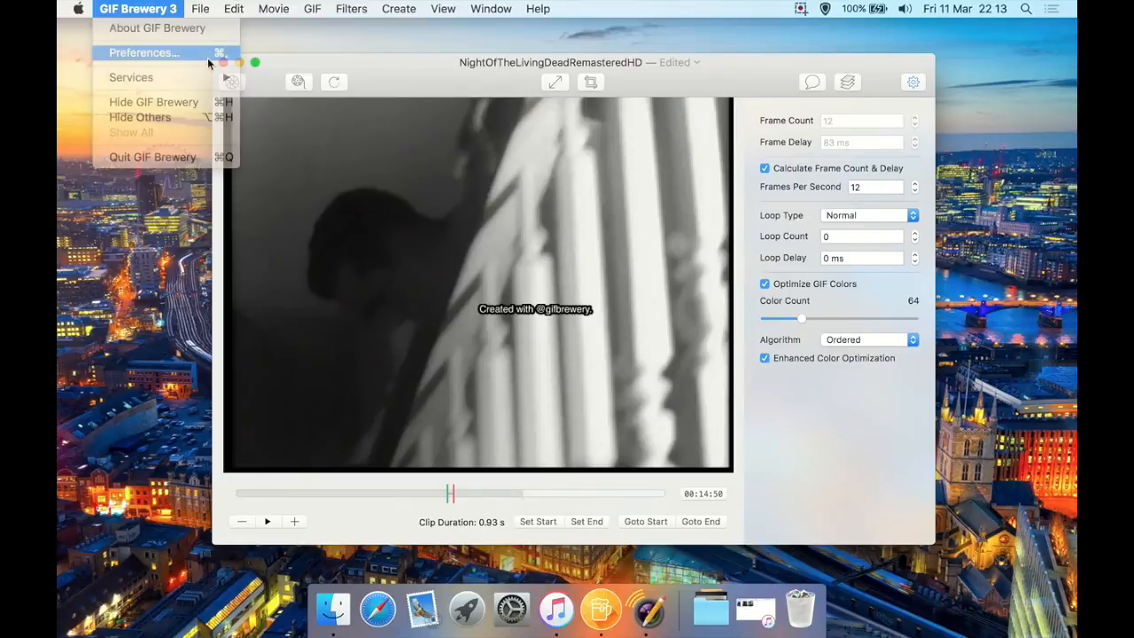
{"action": "left_click", "coordinate": [141, 53]}
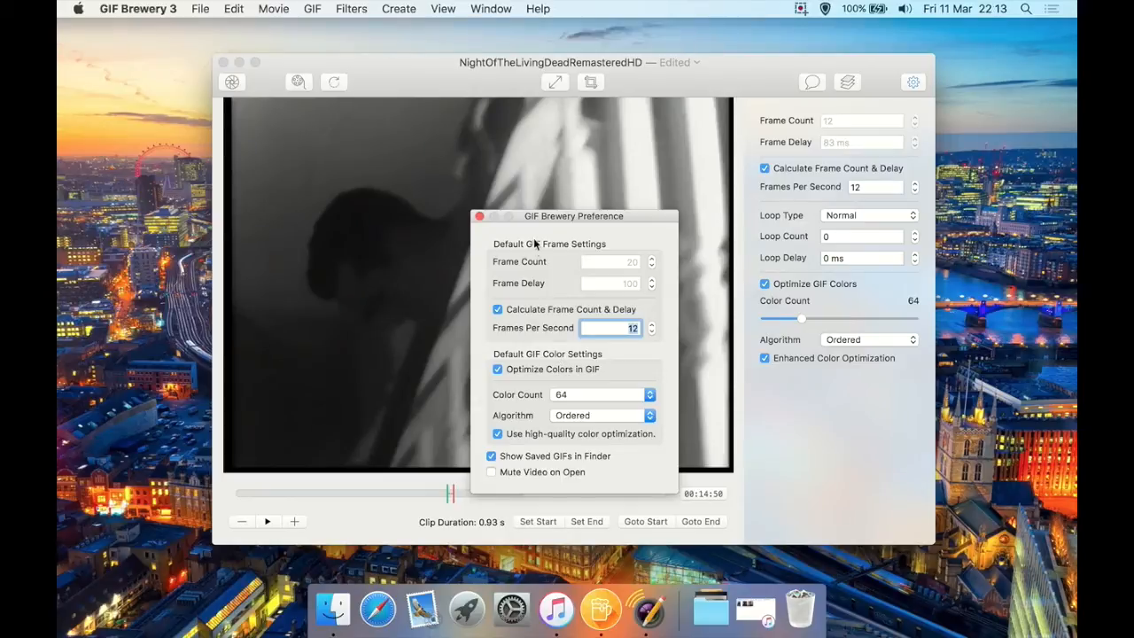
{"action": "left_click", "coordinate": [479, 217]}
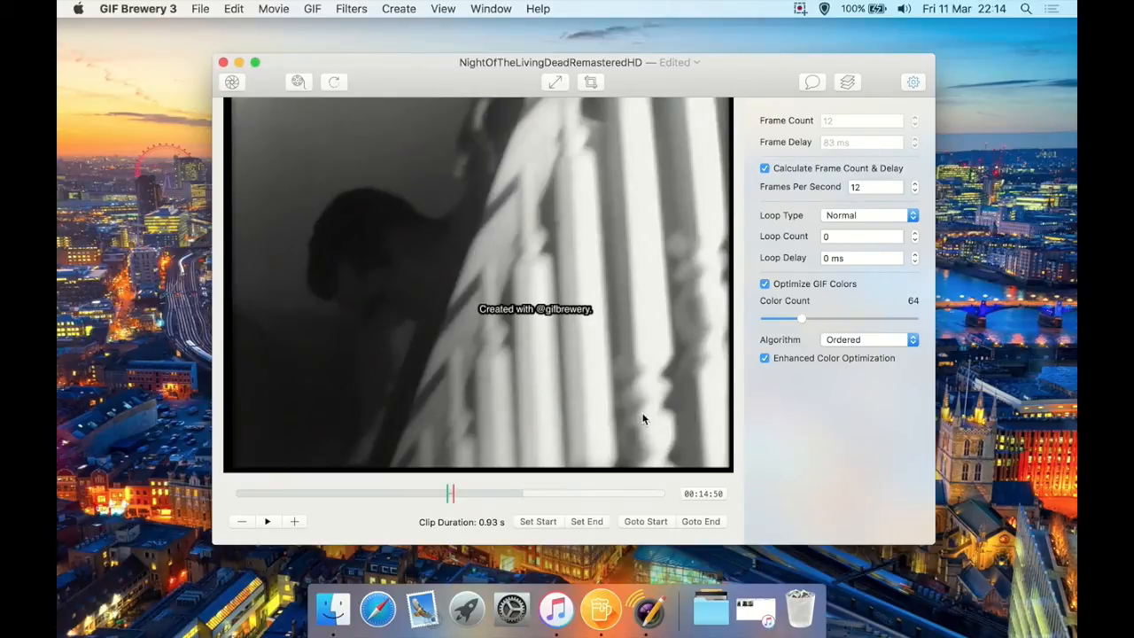
Try 24 frames per second, look at the default preferences again, and set the frame rate back to 12.
{"action": "double_click", "coordinate": [869, 187]}
{"action": "type", "text": "24"}
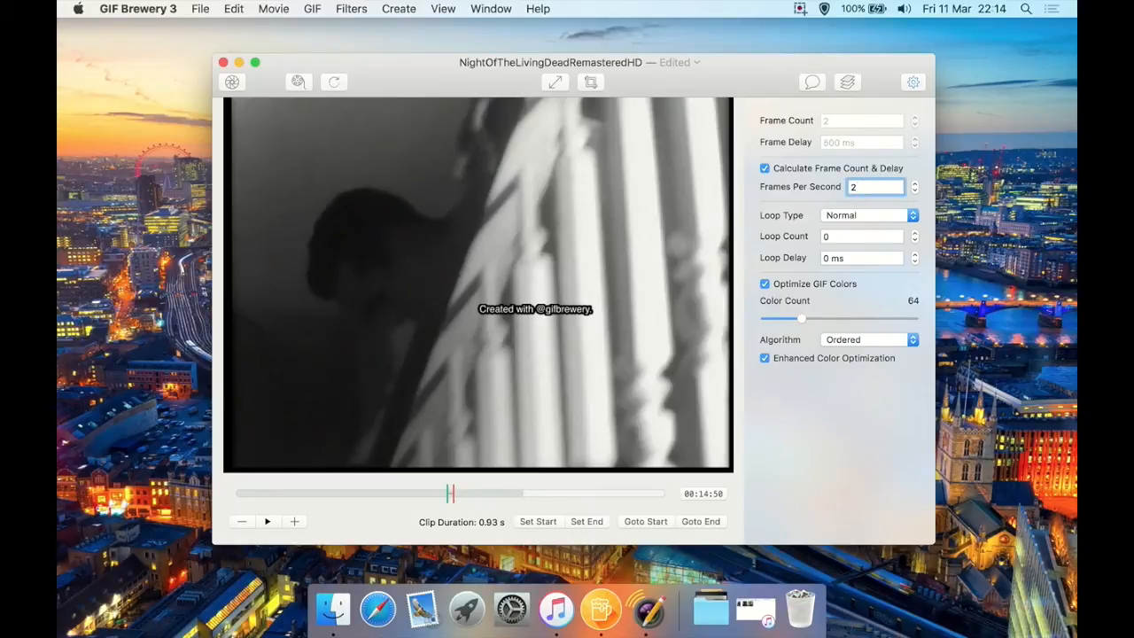
{"action": "left_click", "coordinate": [140, 8]}
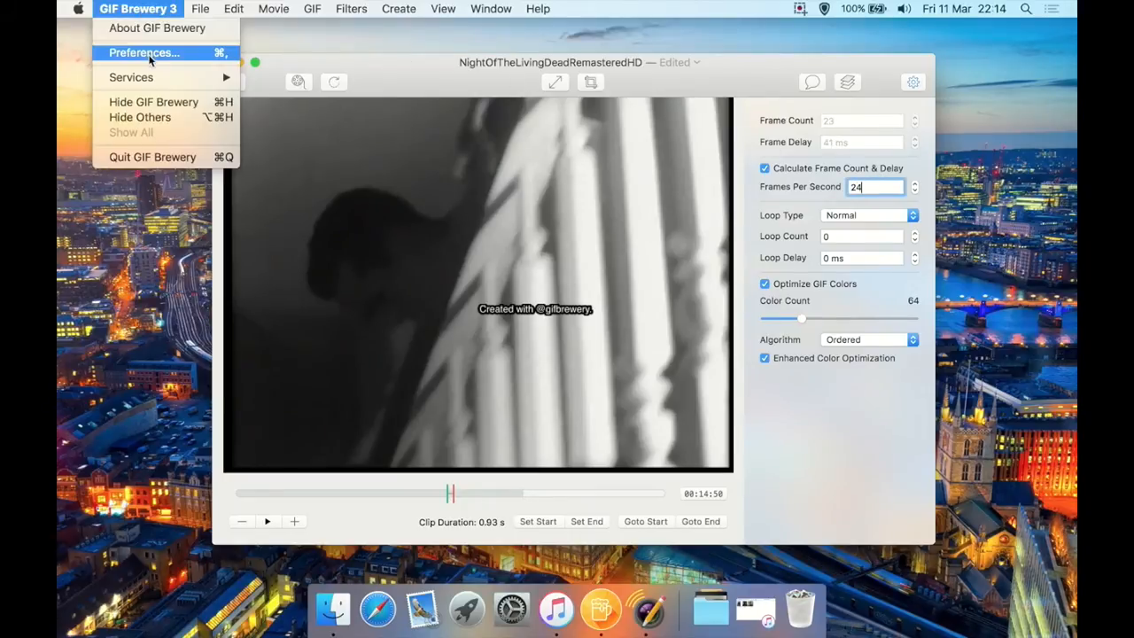
{"action": "left_click", "coordinate": [151, 51]}
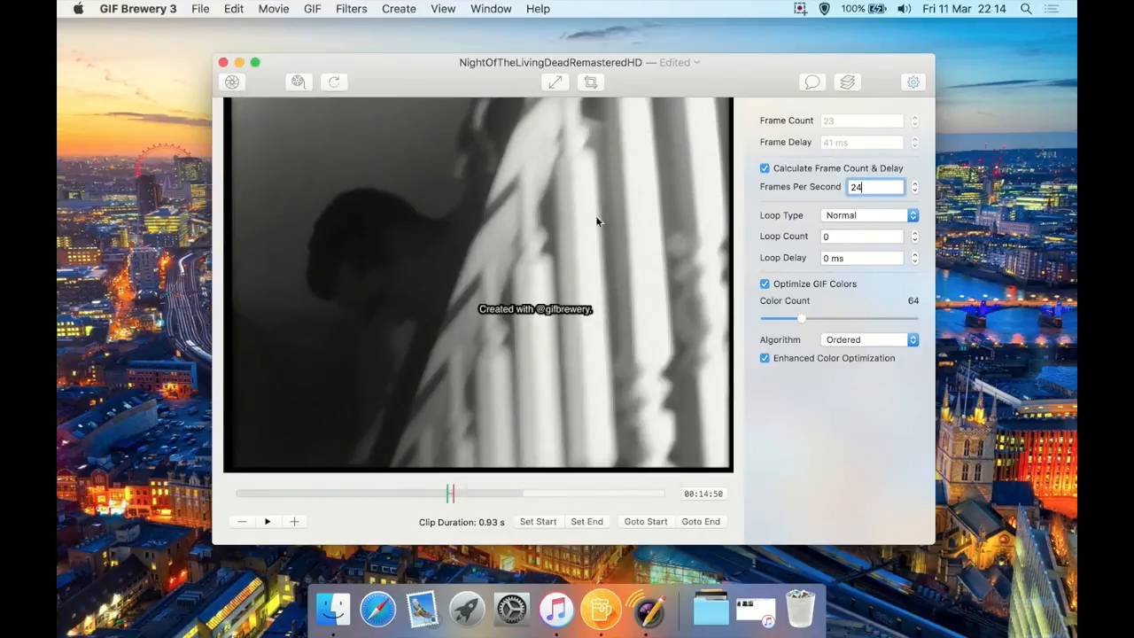
{"action": "left_click", "coordinate": [479, 216]}
{"action": "double_click", "coordinate": [874, 188]}
{"action": "type", "text": "12"}
Turn the automatic frame count and delay calculation off and on again, view the loop types keeping Normal, and hide the GIF properties.
{"action": "left_click", "coordinate": [779, 174]}
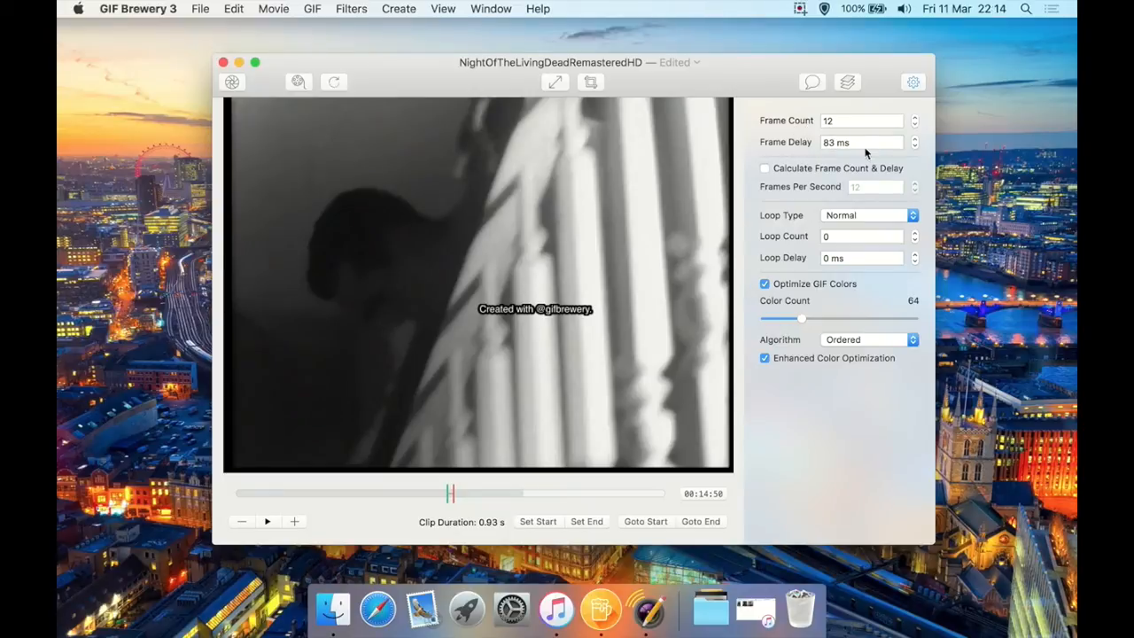
{"action": "left_click", "coordinate": [765, 171]}
{"action": "left_click", "coordinate": [868, 220]}
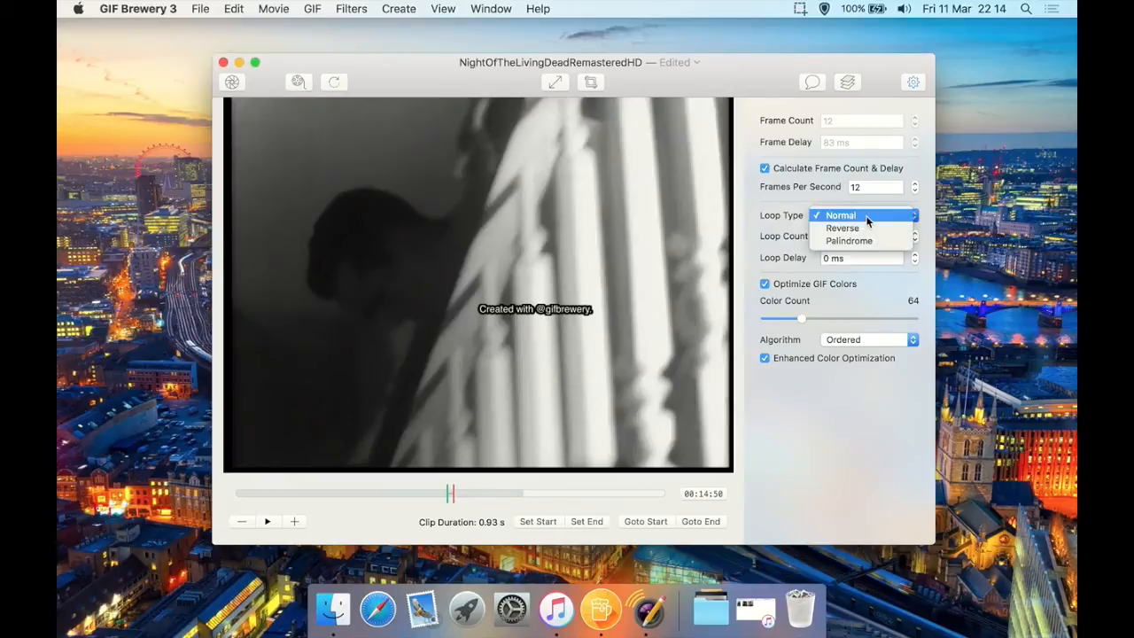
{"action": "left_click", "coordinate": [785, 228]}
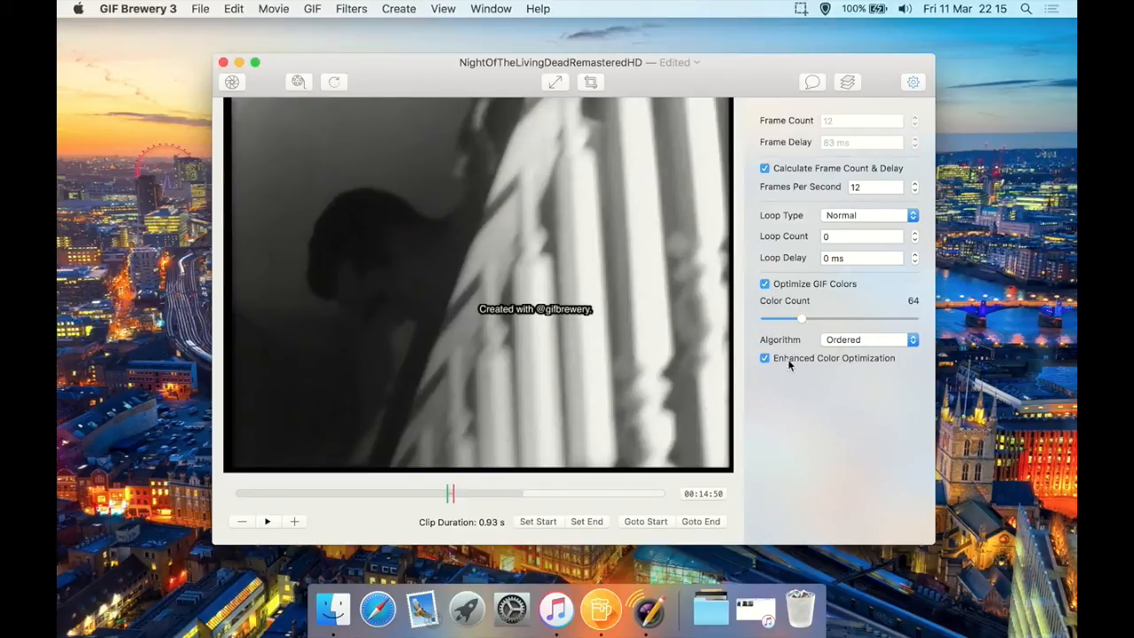
{"action": "left_click", "coordinate": [917, 82]}
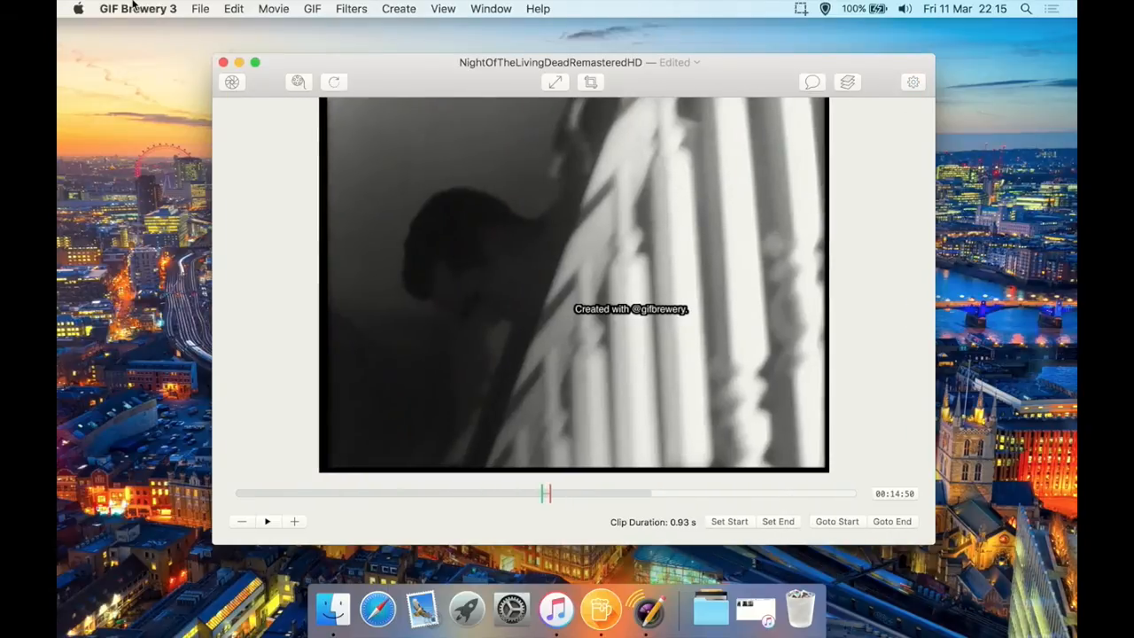
View the application's version and credits information and close it.
{"action": "left_click", "coordinate": [164, 8]}
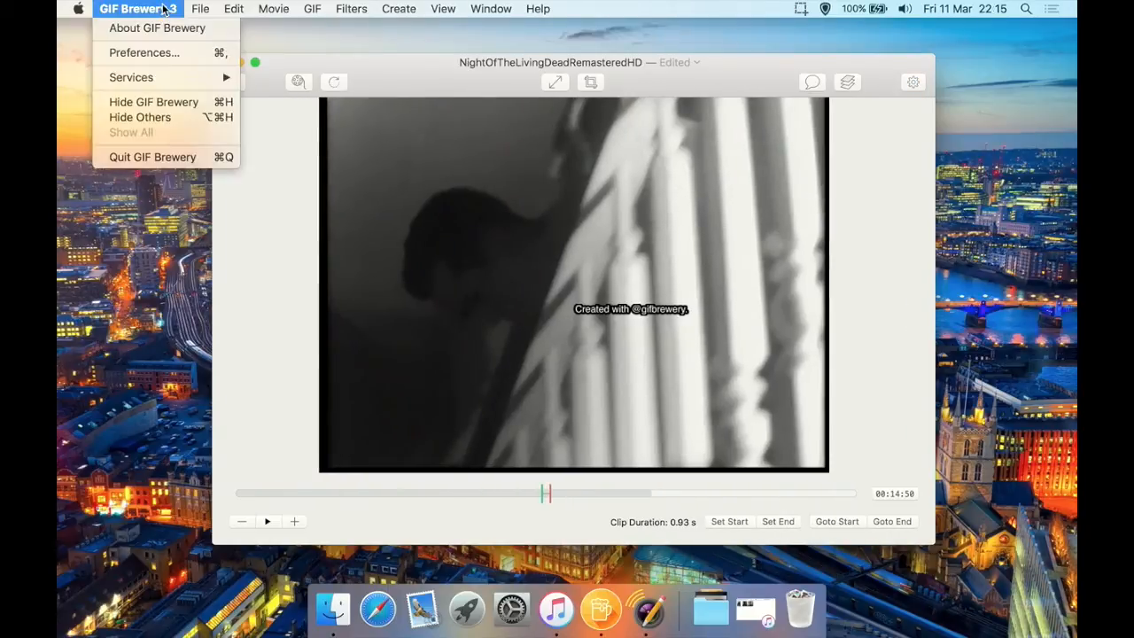
{"action": "left_click", "coordinate": [164, 29]}
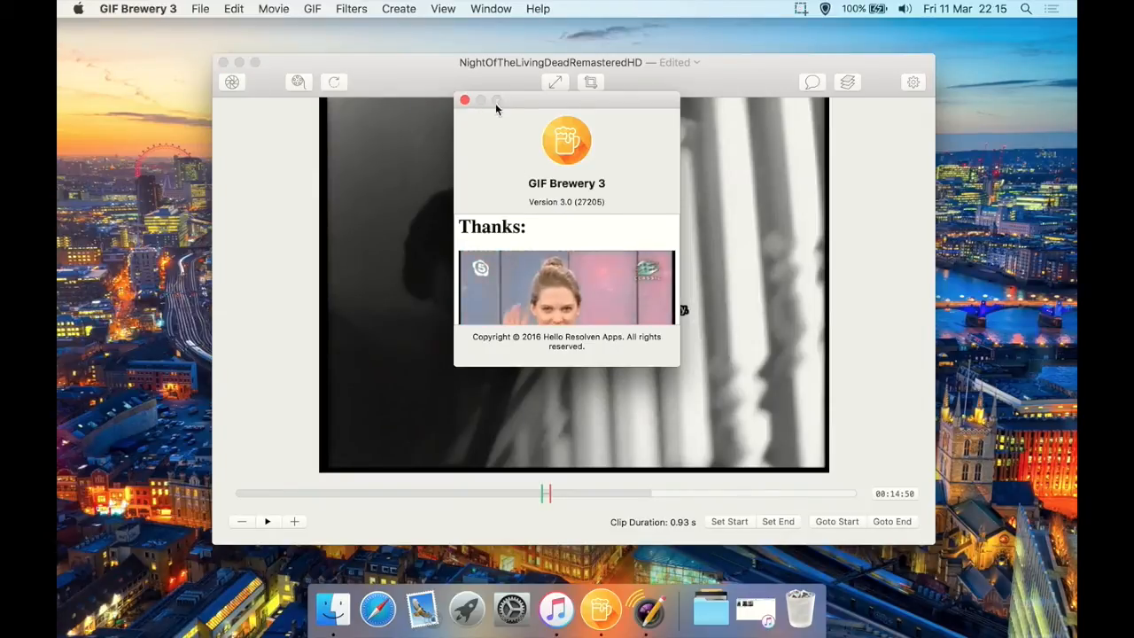
{"action": "left_click", "coordinate": [464, 99]}
{"action": "left_click", "coordinate": [175, 7]}
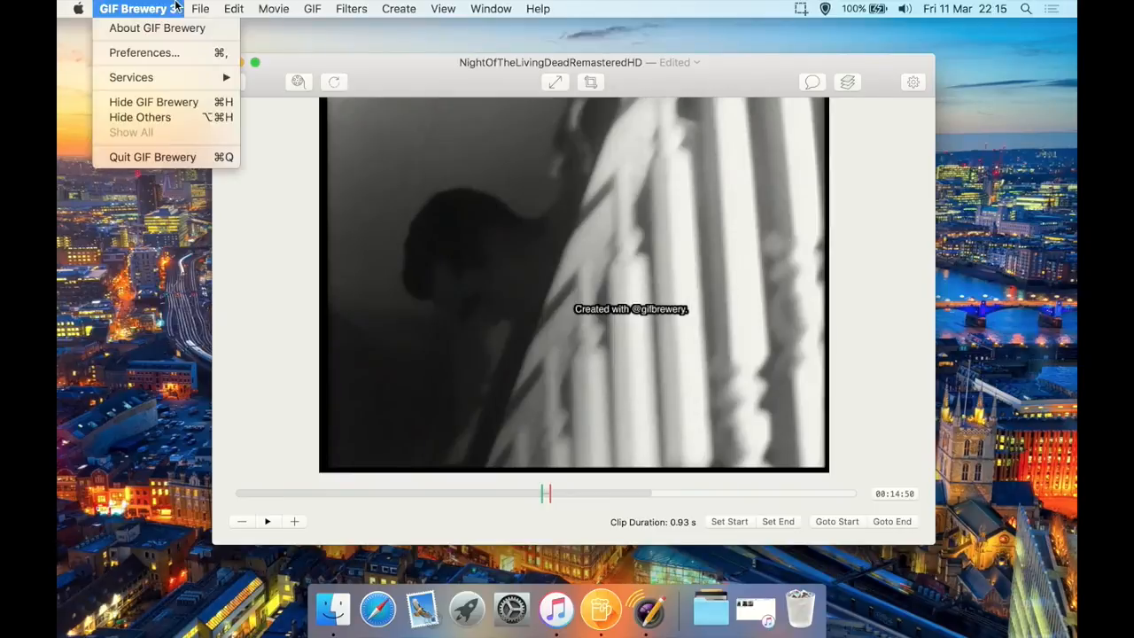
{"action": "left_click", "coordinate": [174, 7]}
Look through the file and edit commands, and check the video's crop settings without cropping.
{"action": "left_click", "coordinate": [197, 8]}
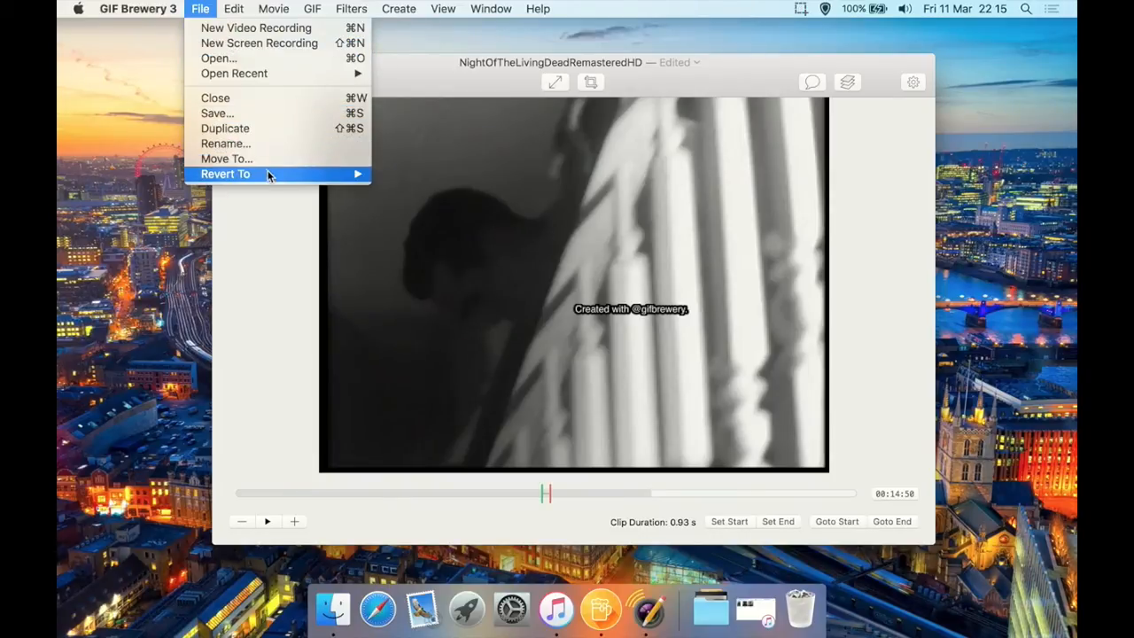
{"action": "mouse_move", "coordinate": [235, 9]}
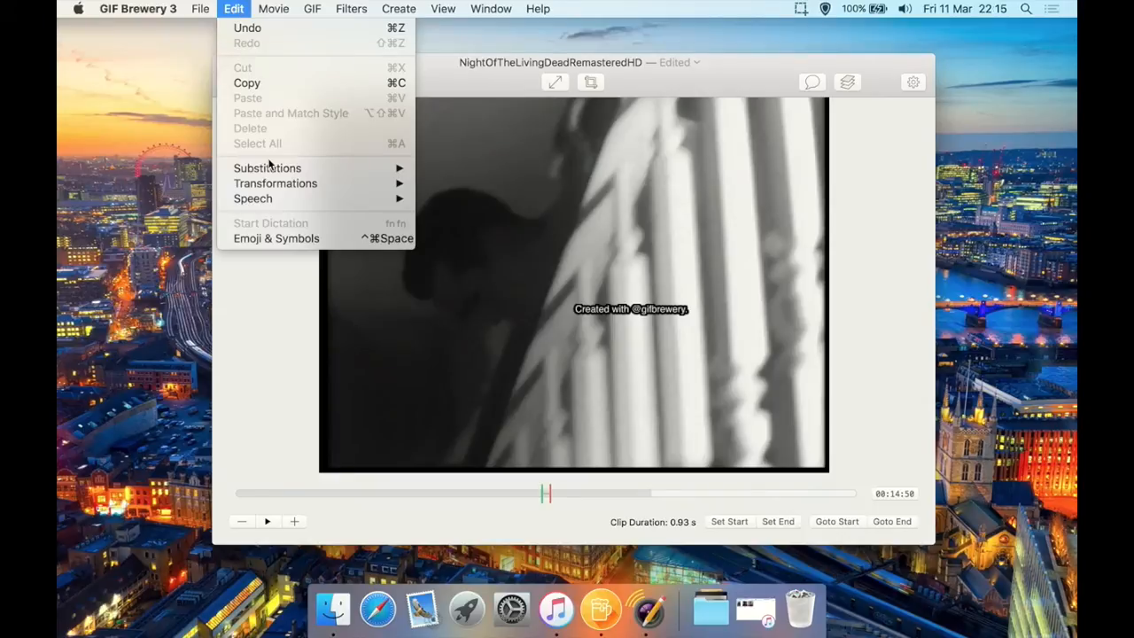
{"action": "mouse_move", "coordinate": [272, 8]}
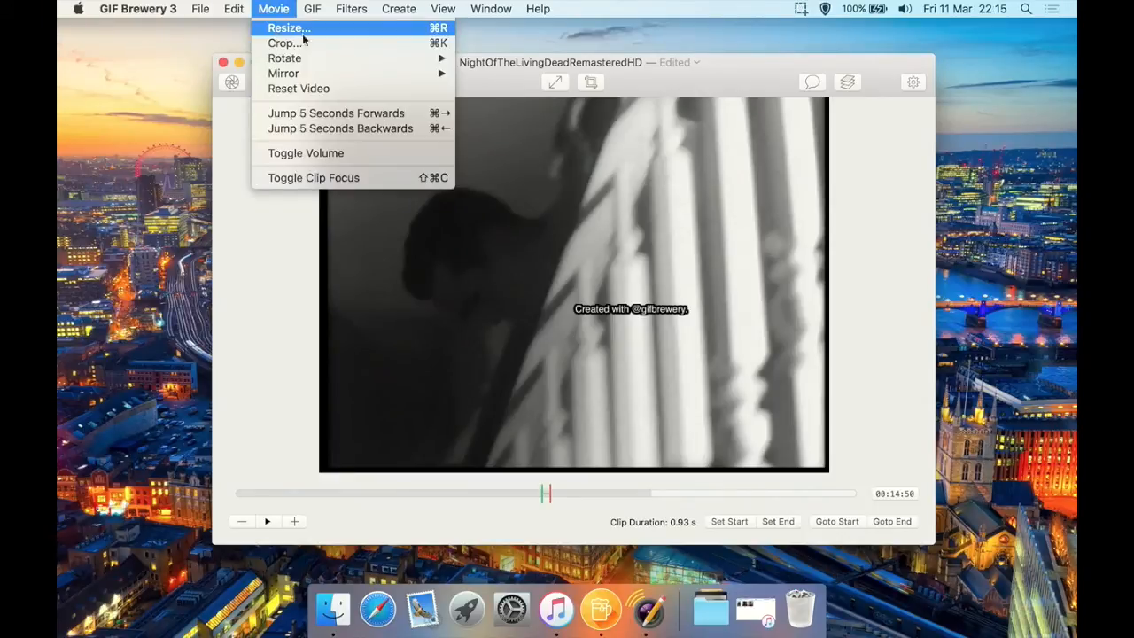
{"action": "left_click", "coordinate": [331, 46]}
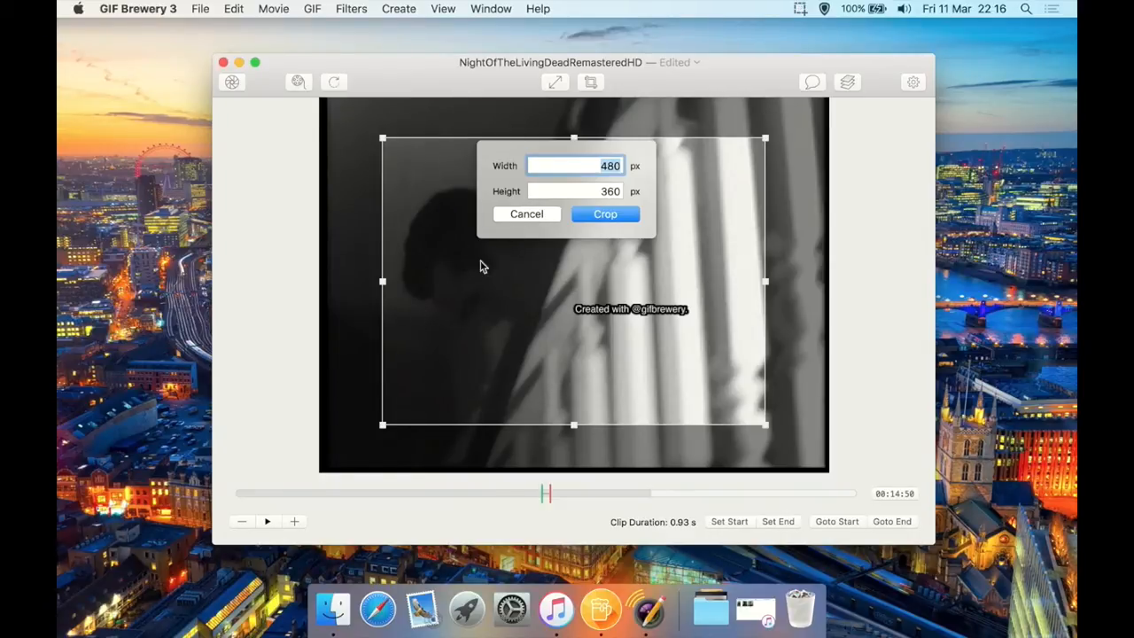
{"action": "left_click", "coordinate": [521, 215]}
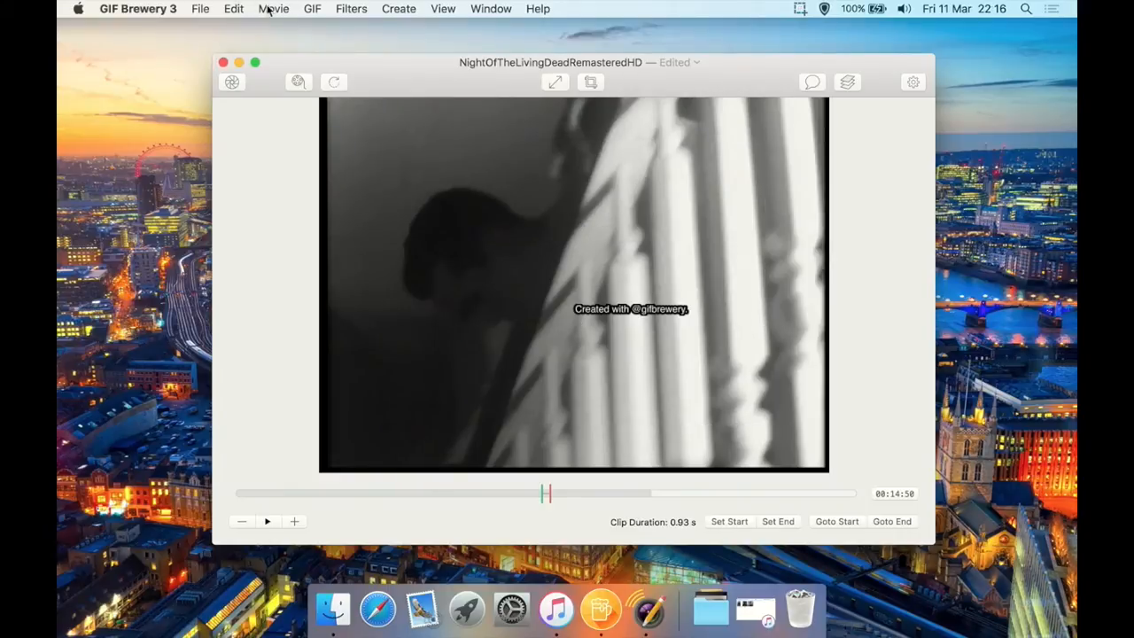
Look at the video's rotate and mirror options, and switch the timeline's clip focus on and off again.
{"action": "left_click", "coordinate": [273, 9]}
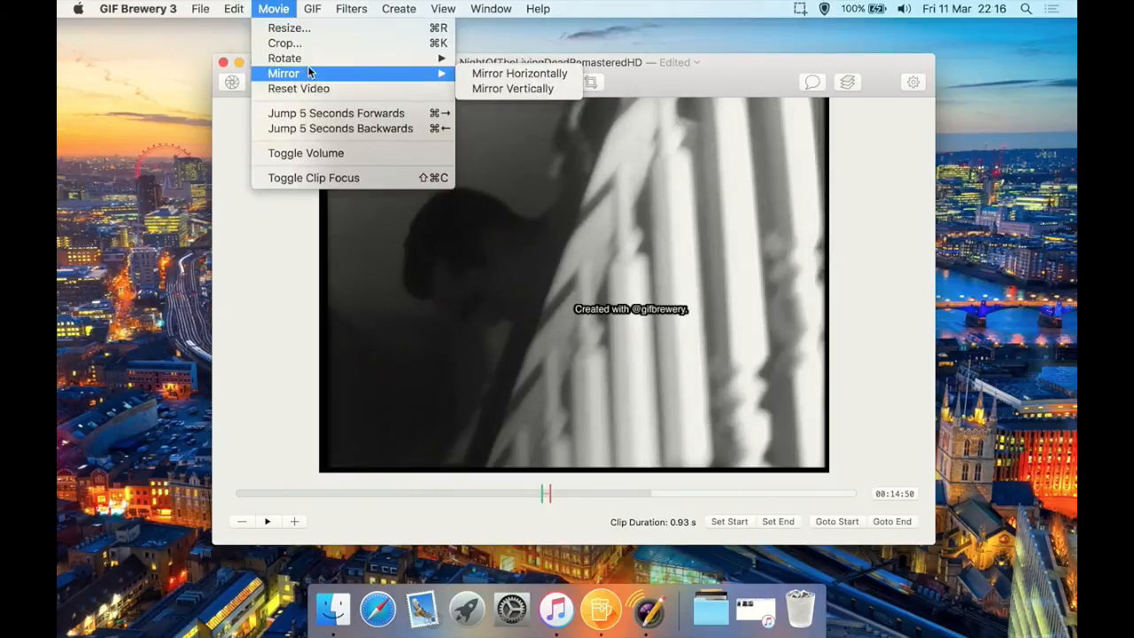
{"action": "mouse_move", "coordinate": [314, 74]}
{"action": "mouse_move", "coordinate": [389, 59]}
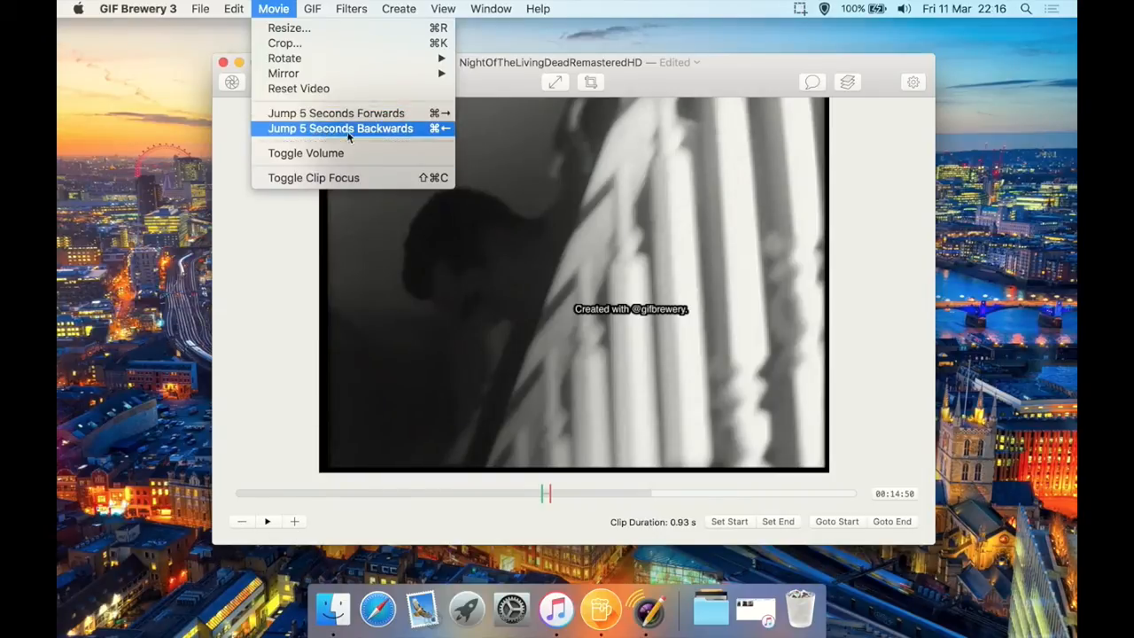
{"action": "left_click", "coordinate": [314, 178]}
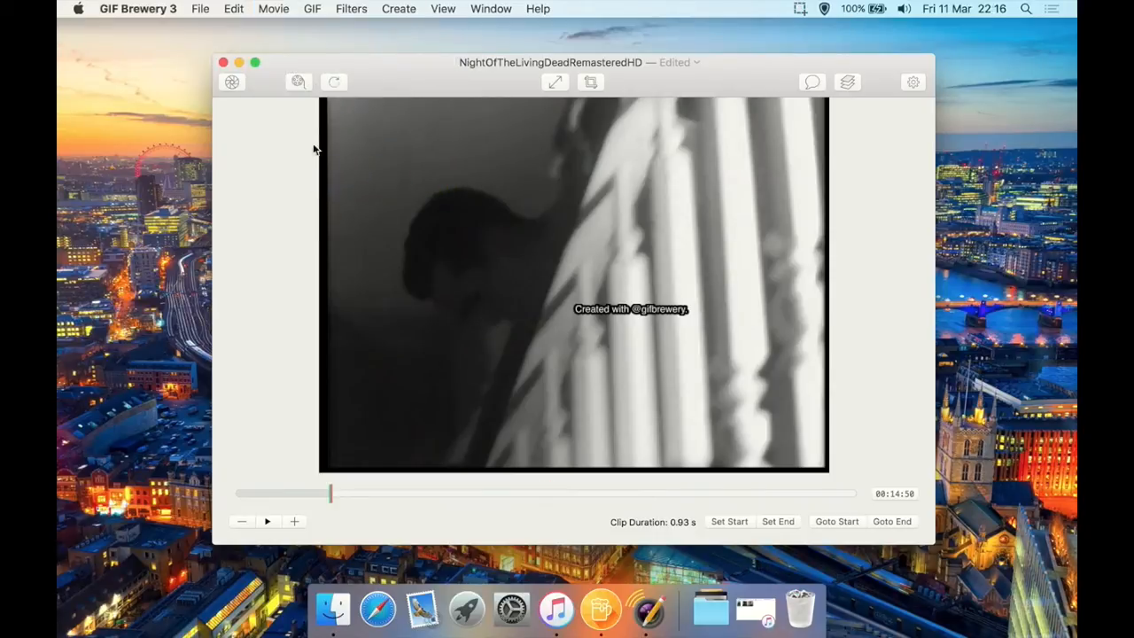
{"action": "left_click", "coordinate": [277, 9]}
{"action": "left_click", "coordinate": [294, 177]}
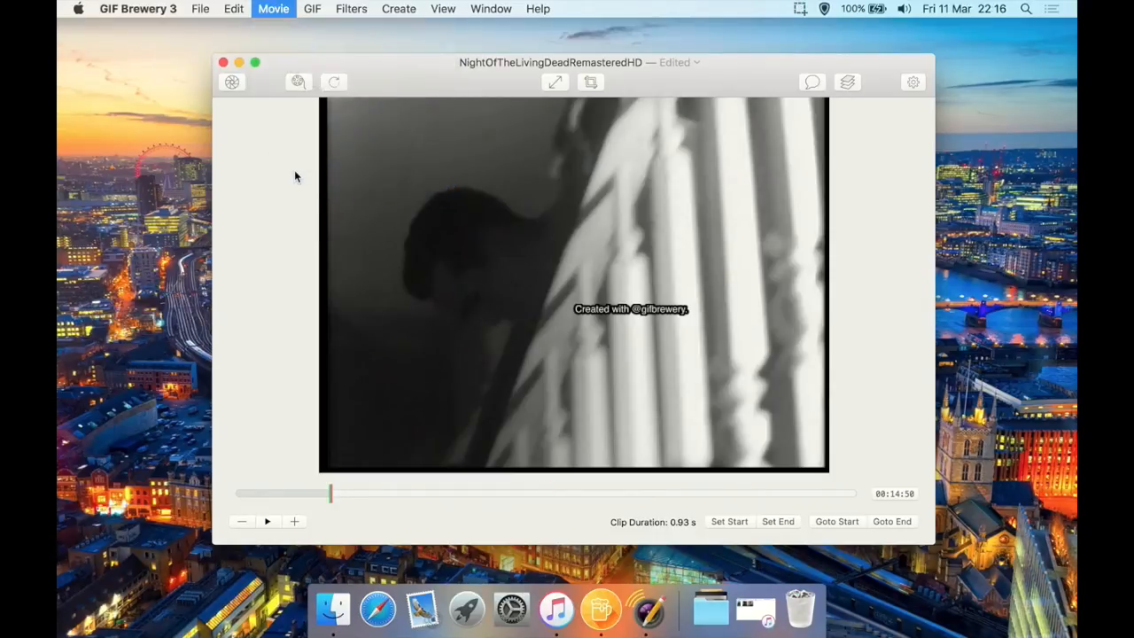
View the GIF commands and open the important colors rectangle, cancelling it without choosing an area.
{"action": "left_click", "coordinate": [324, 8]}
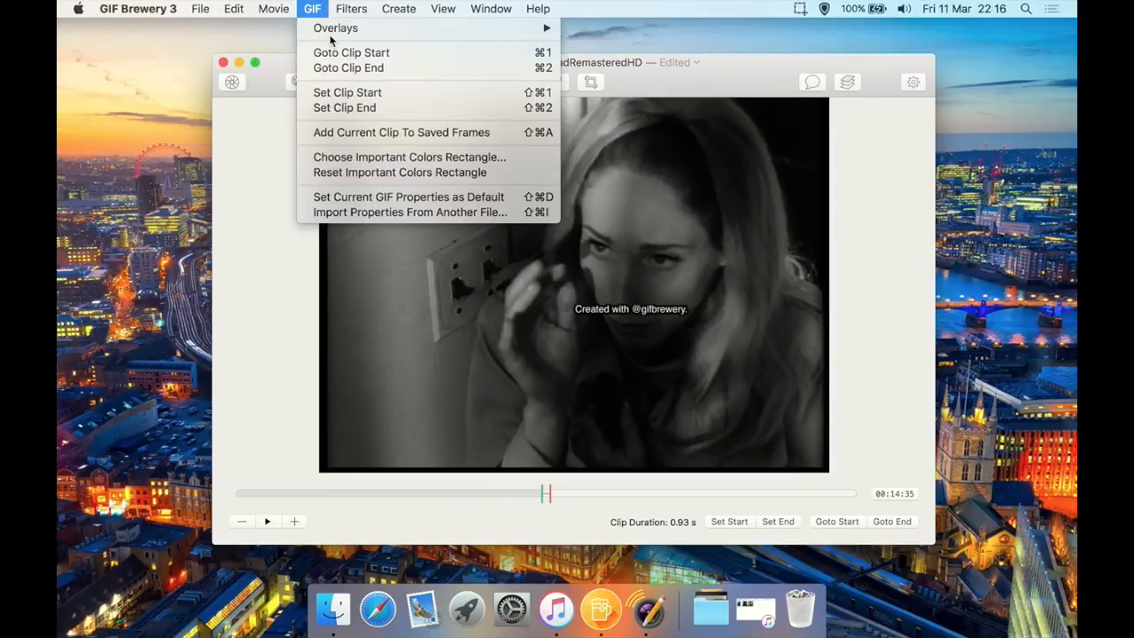
{"action": "mouse_move", "coordinate": [340, 35]}
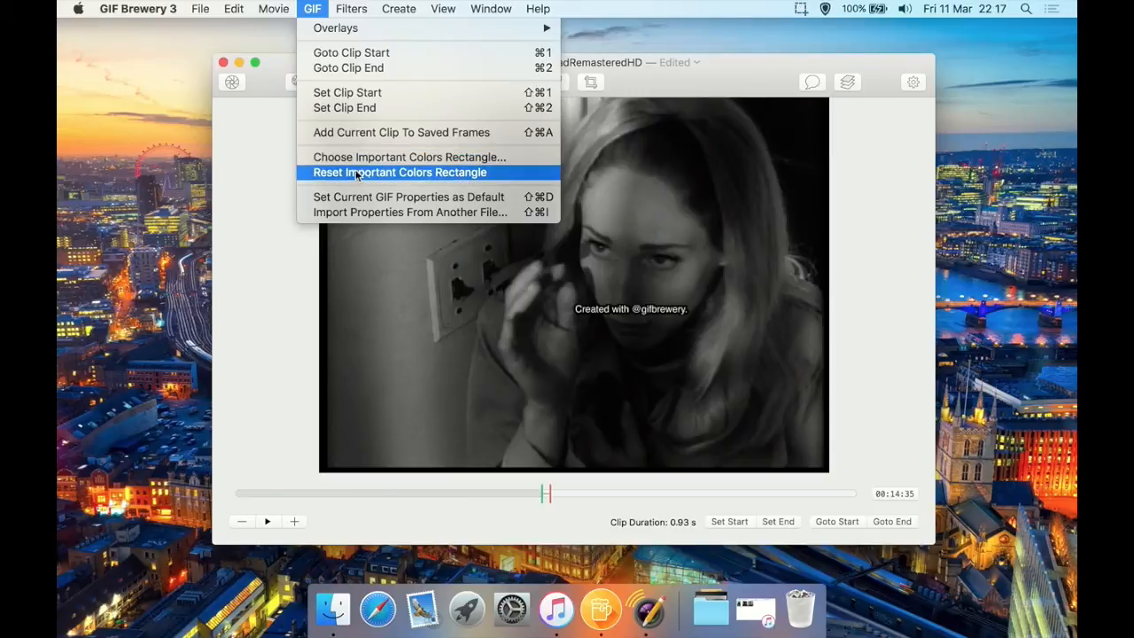
{"action": "left_click", "coordinate": [423, 158]}
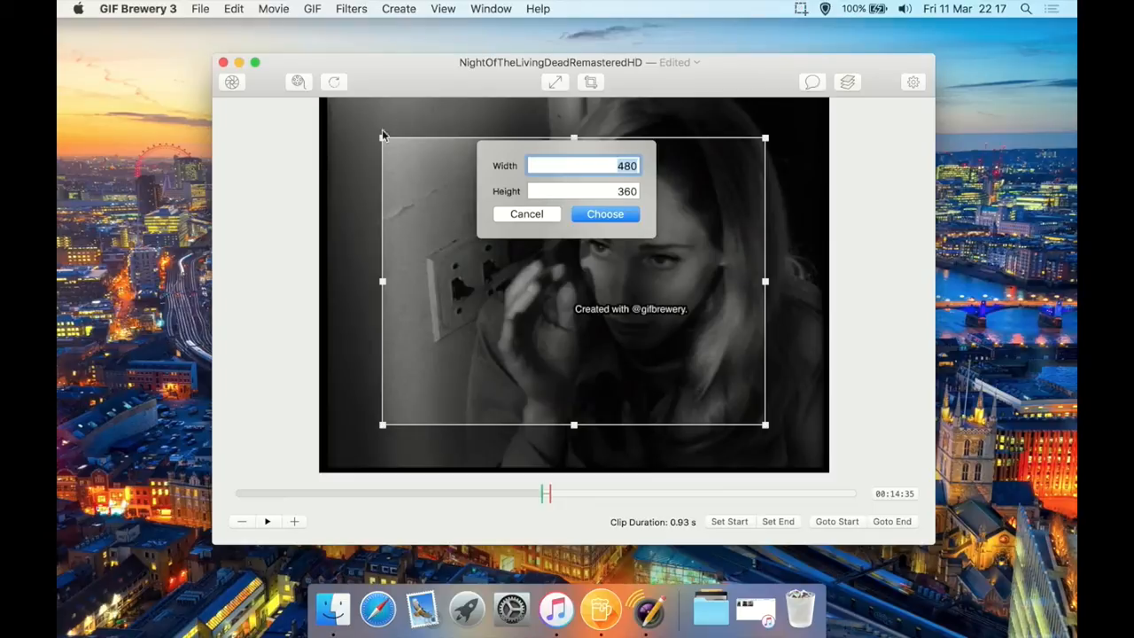
{"action": "left_click", "coordinate": [542, 220]}
Look through the GIF property import command, the filter categories, and the PNG and MP4 export options.
{"action": "left_click", "coordinate": [348, 9]}
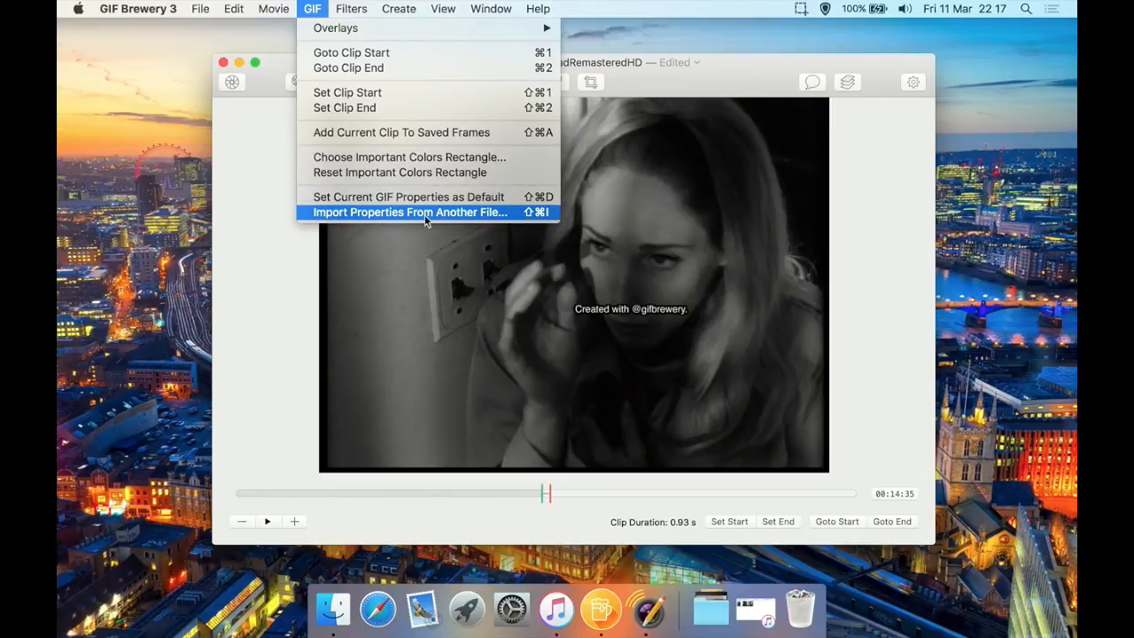
{"action": "mouse_move", "coordinate": [351, 16]}
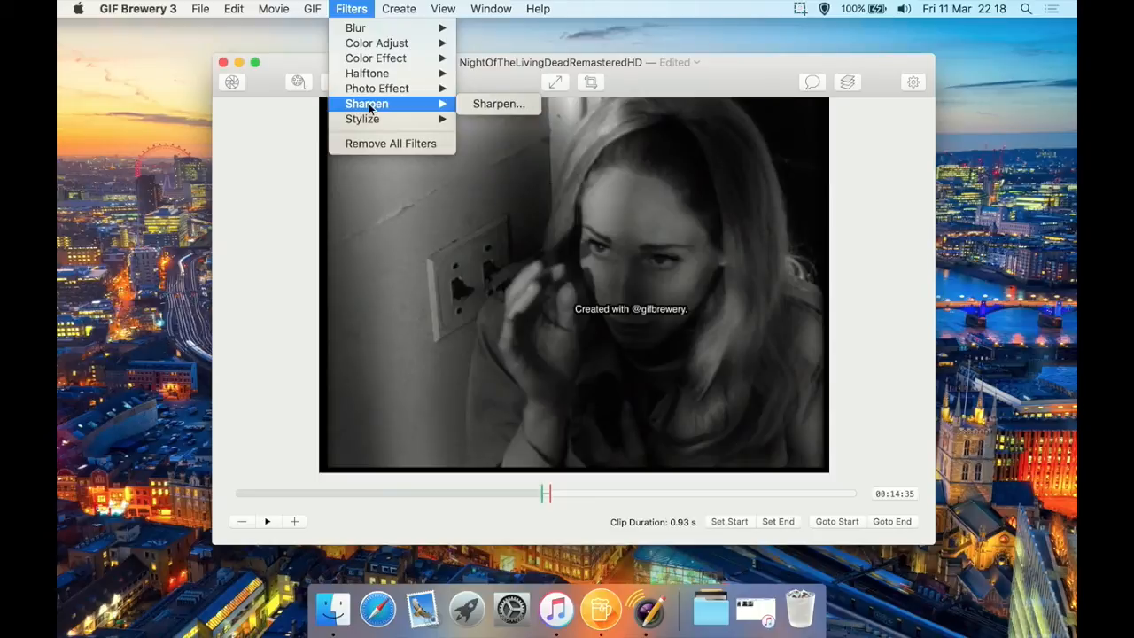
{"action": "mouse_move", "coordinate": [382, 126]}
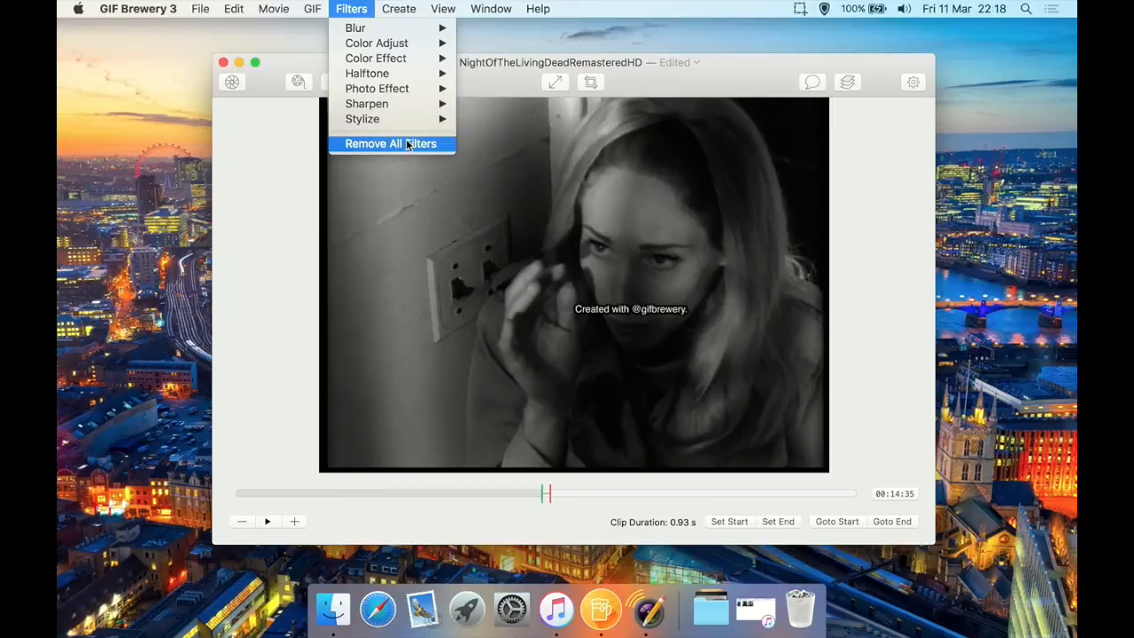
{"action": "mouse_move", "coordinate": [397, 9]}
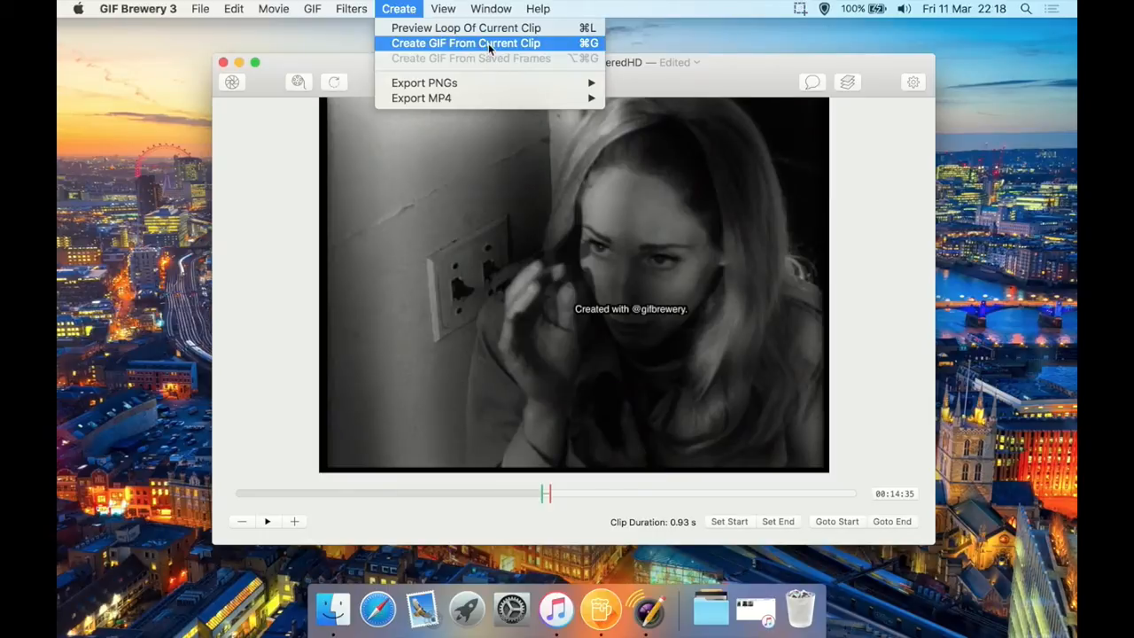
{"action": "mouse_move", "coordinate": [490, 83]}
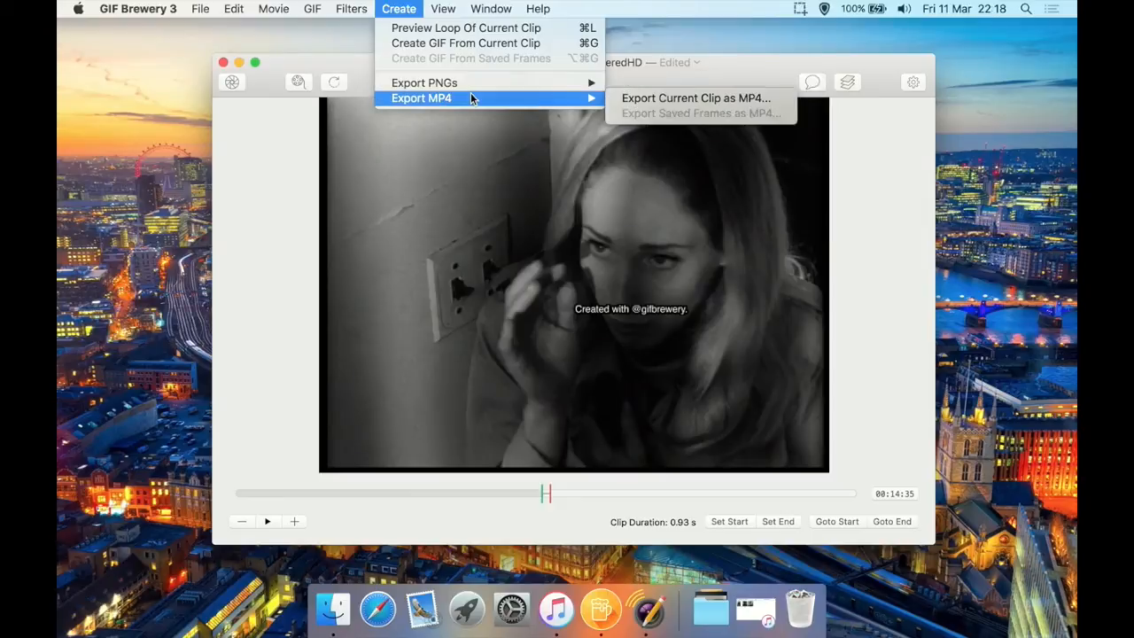
{"action": "mouse_move", "coordinate": [437, 4]}
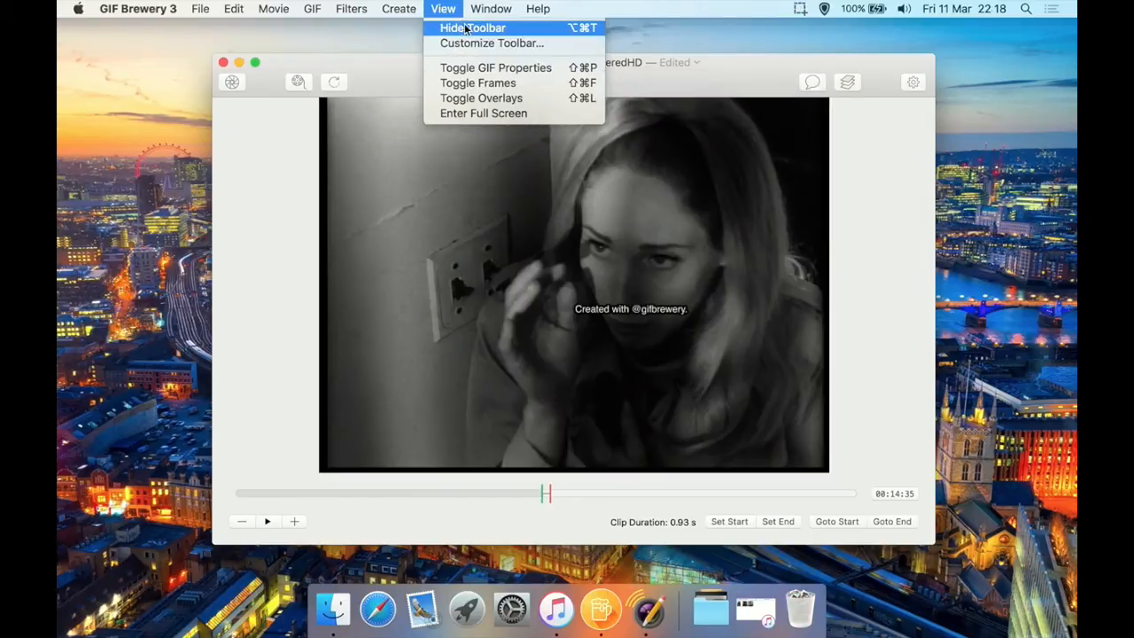
Hide the window's toolbar and show it again.
{"action": "left_click", "coordinate": [445, 27]}
{"action": "left_click", "coordinate": [441, 8]}
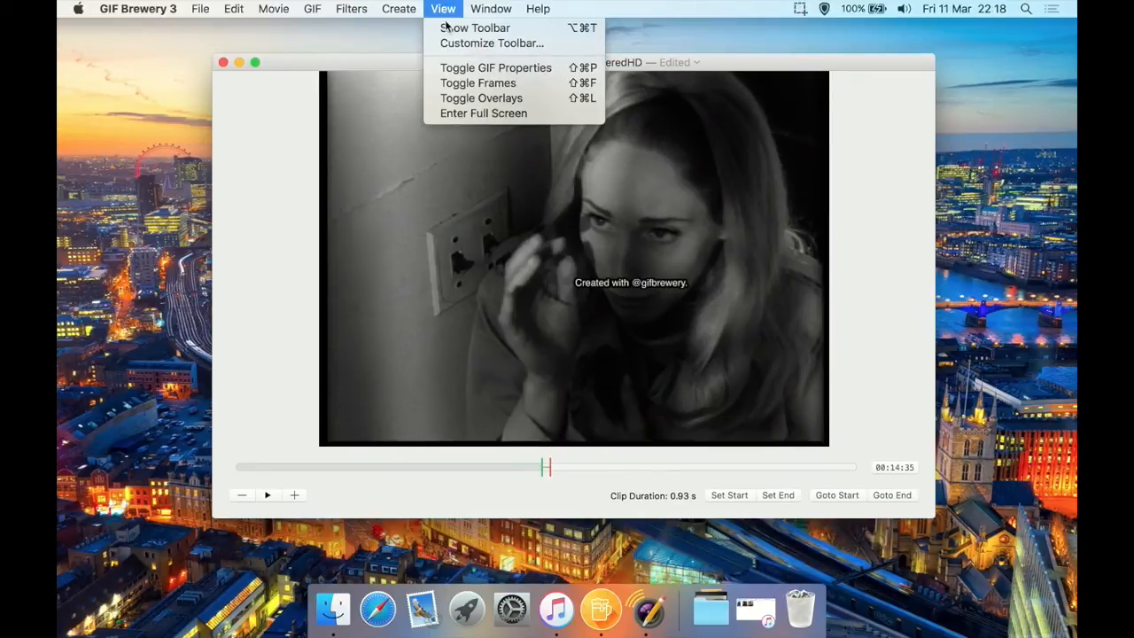
{"action": "left_click", "coordinate": [448, 32]}
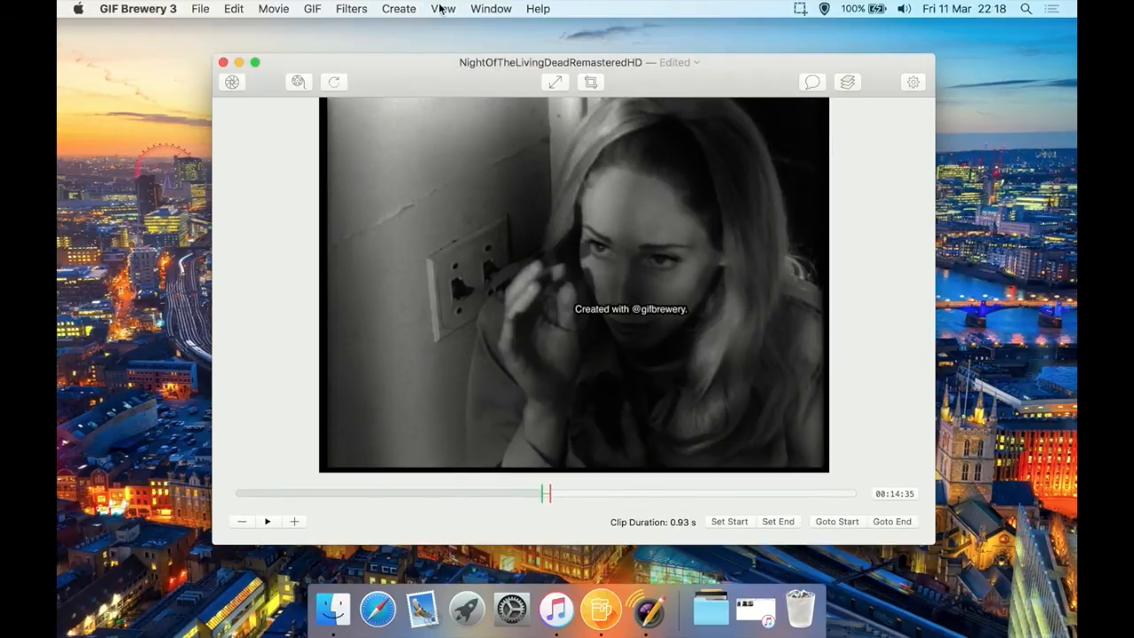
Show the GIF properties beside the video and hide them again.
{"action": "left_click", "coordinate": [443, 10]}
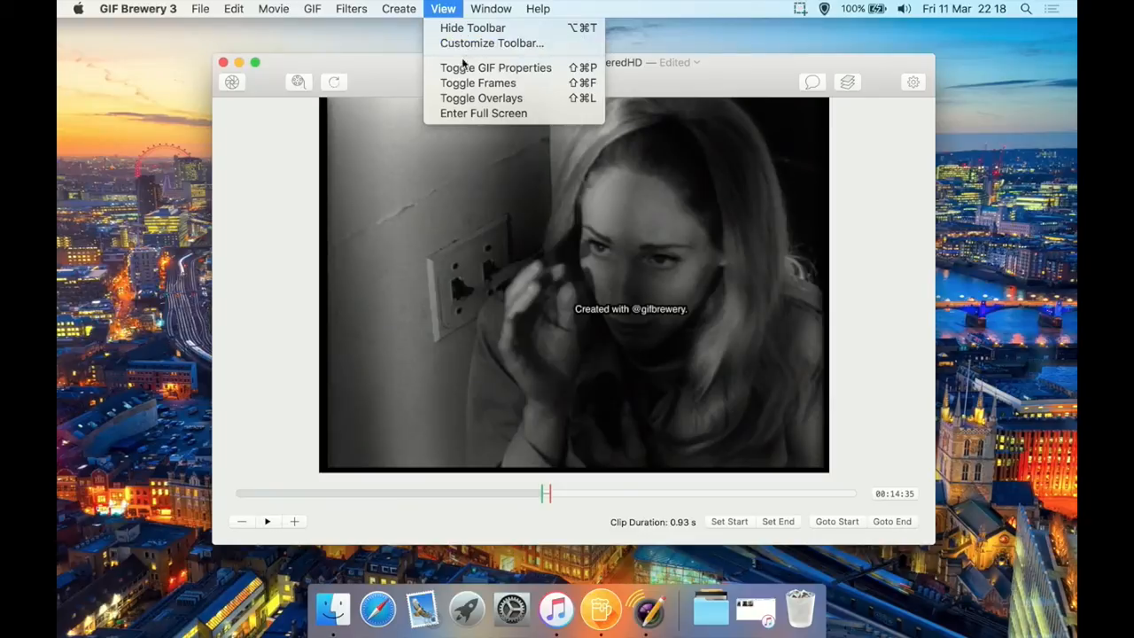
{"action": "left_click", "coordinate": [490, 68]}
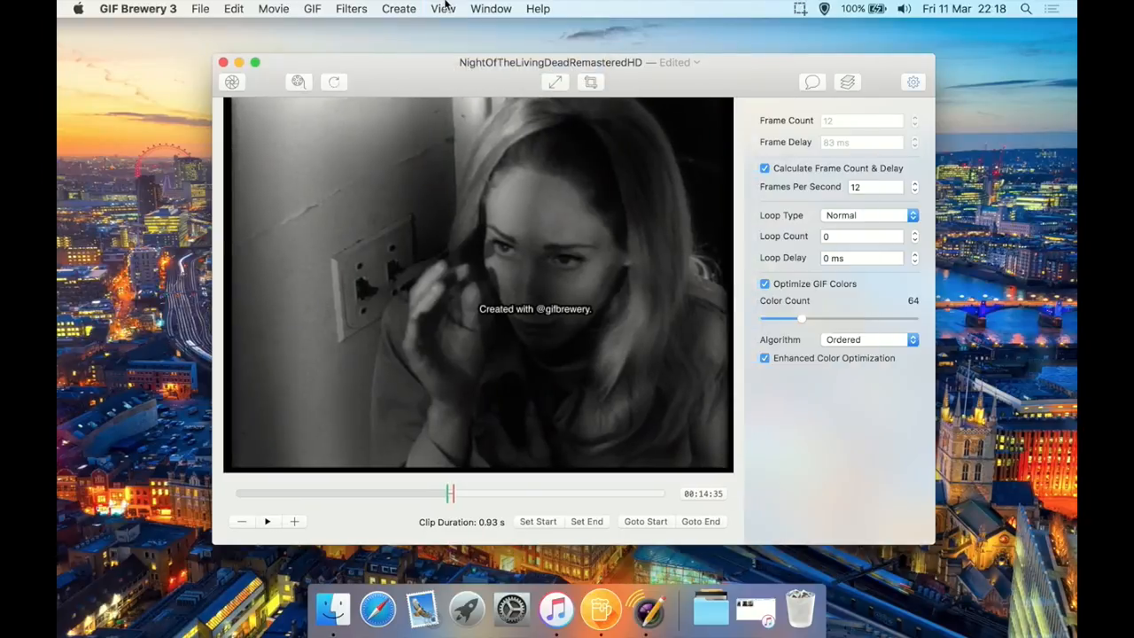
{"action": "left_click", "coordinate": [443, 8]}
{"action": "left_click", "coordinate": [463, 68]}
{"action": "left_click", "coordinate": [443, 8]}
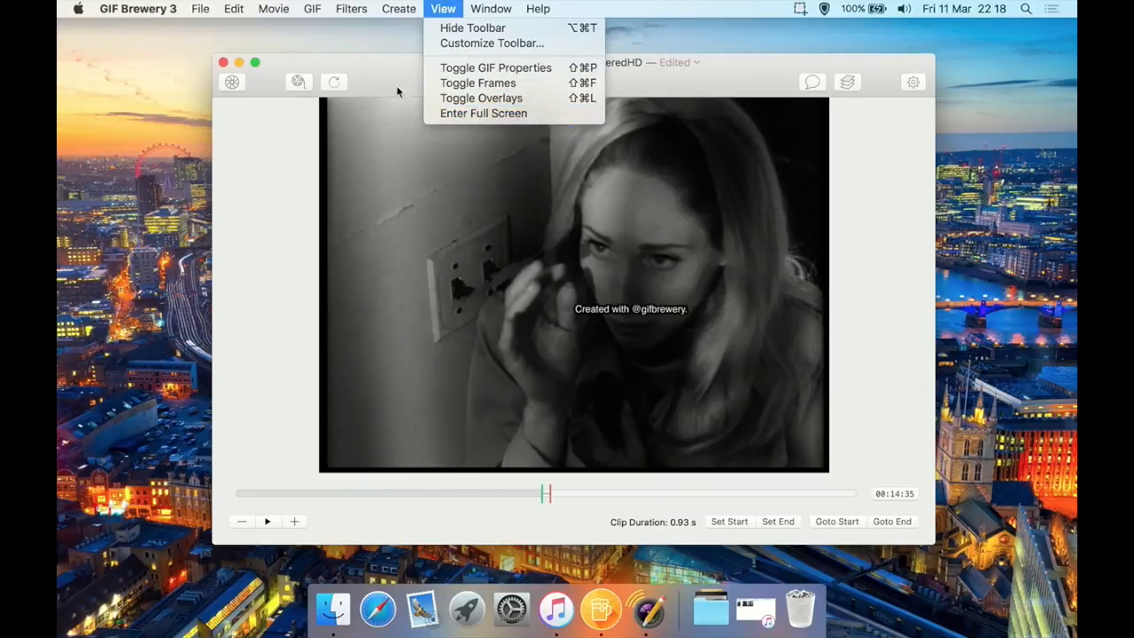
{"action": "mouse_move", "coordinate": [496, 5]}
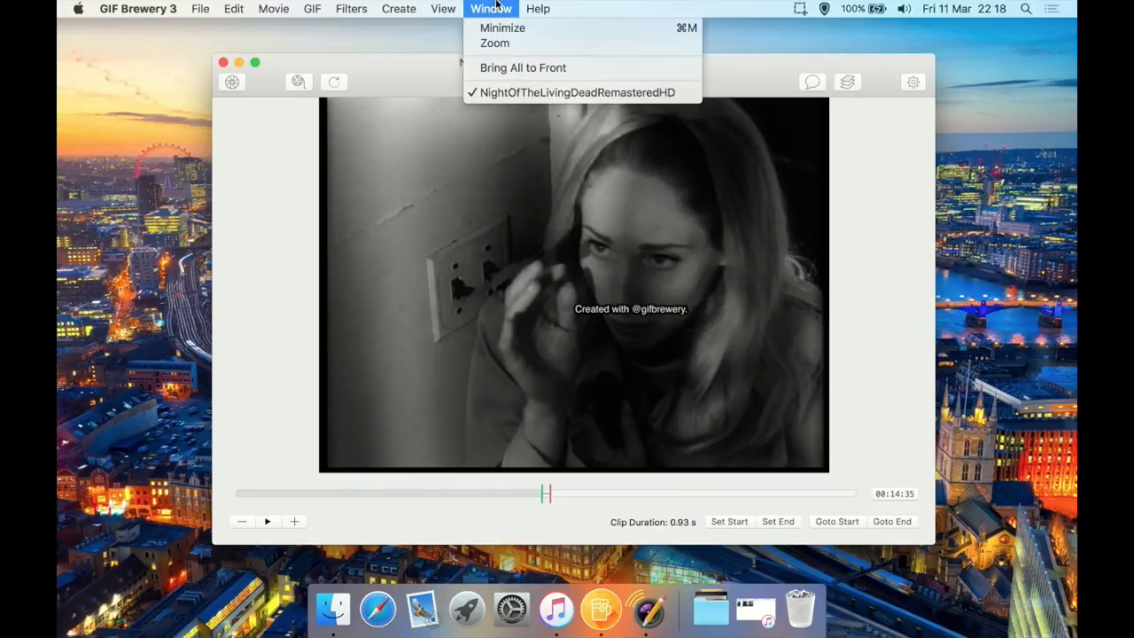
{"action": "mouse_move", "coordinate": [553, 8]}
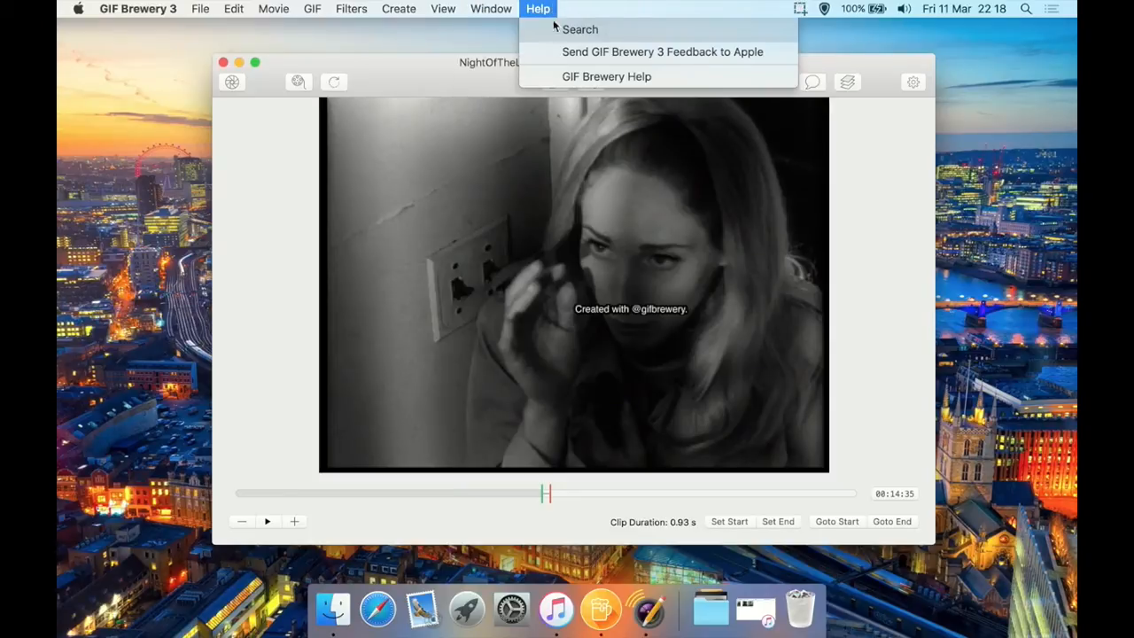
{"action": "left_click", "coordinate": [537, 10]}
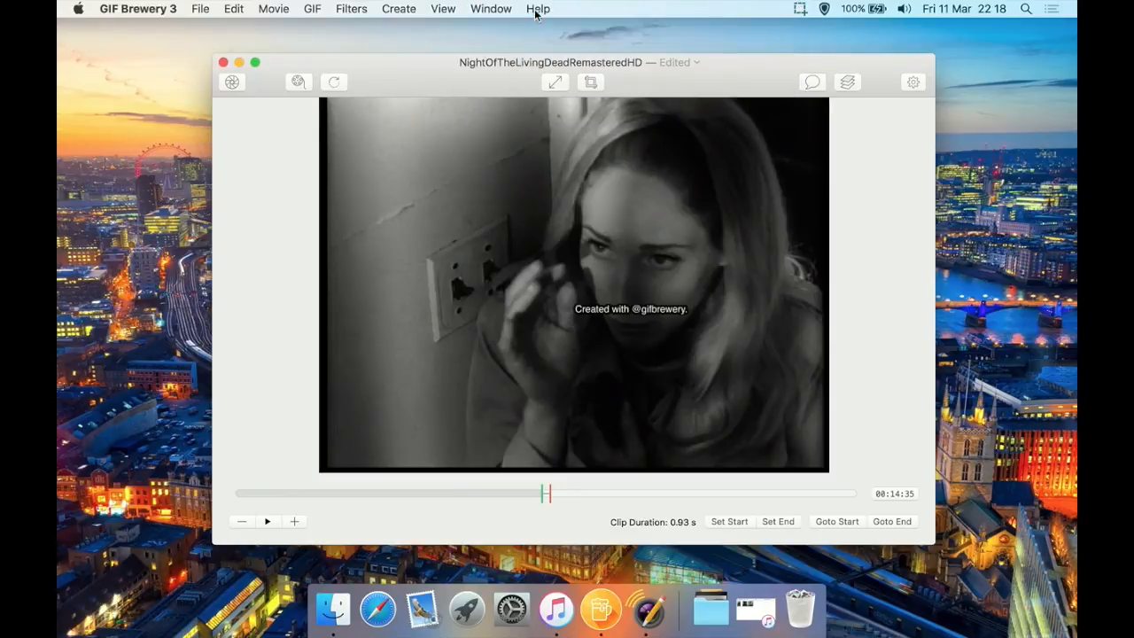
Create a GIF from the current clip, look at its sharing options and file size, and close the result without saving.
{"action": "left_click", "coordinate": [407, 7]}
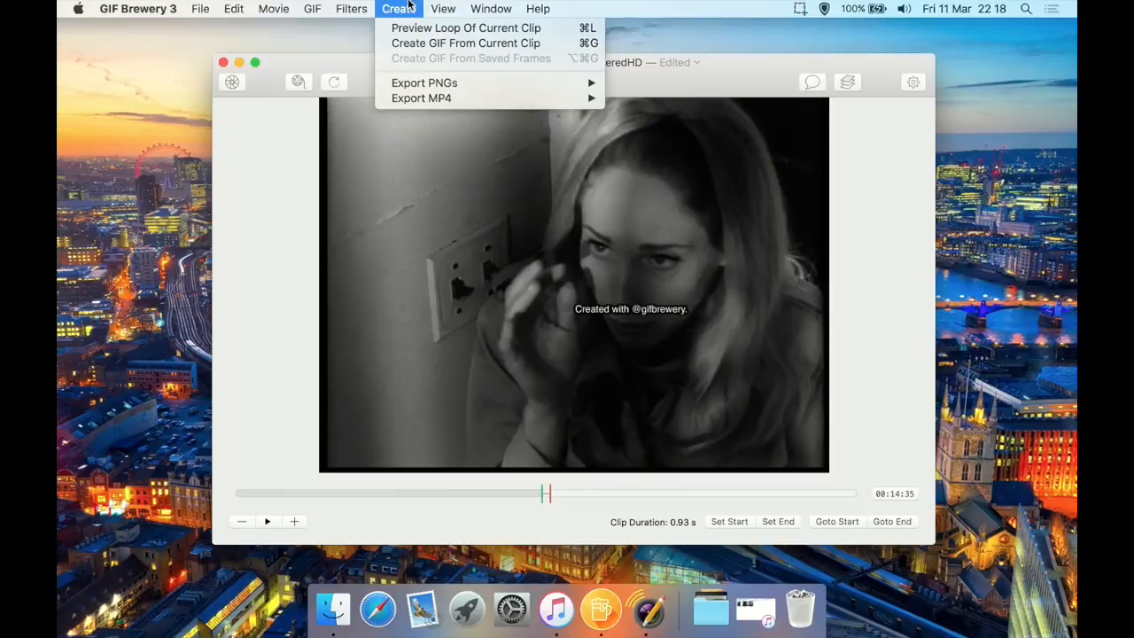
{"action": "left_click", "coordinate": [473, 43]}
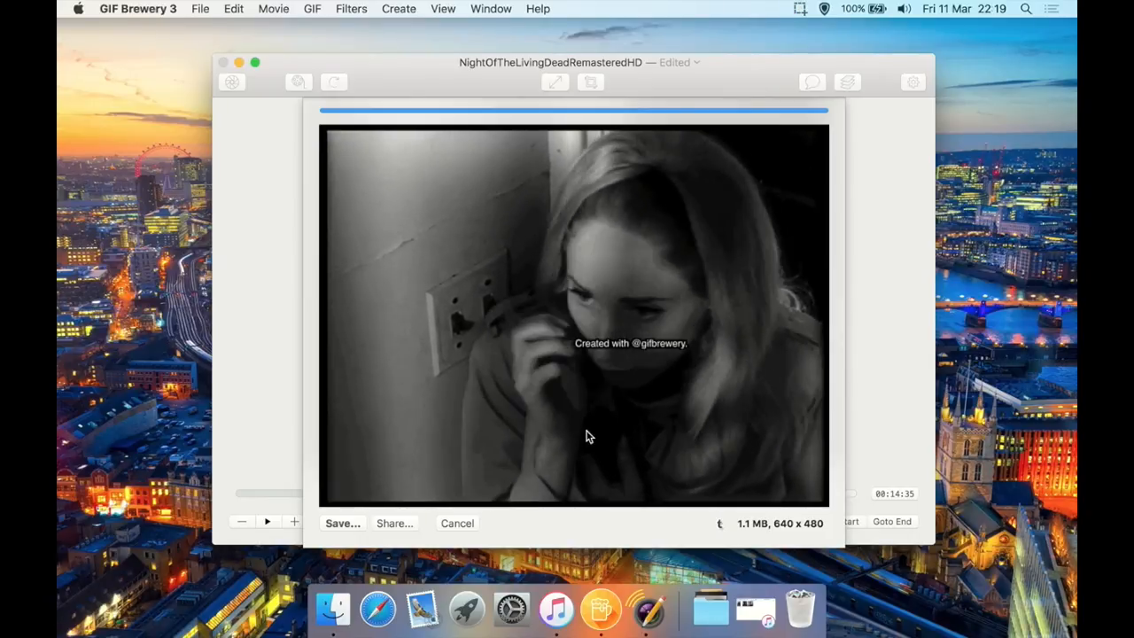
{"action": "left_click", "coordinate": [395, 523]}
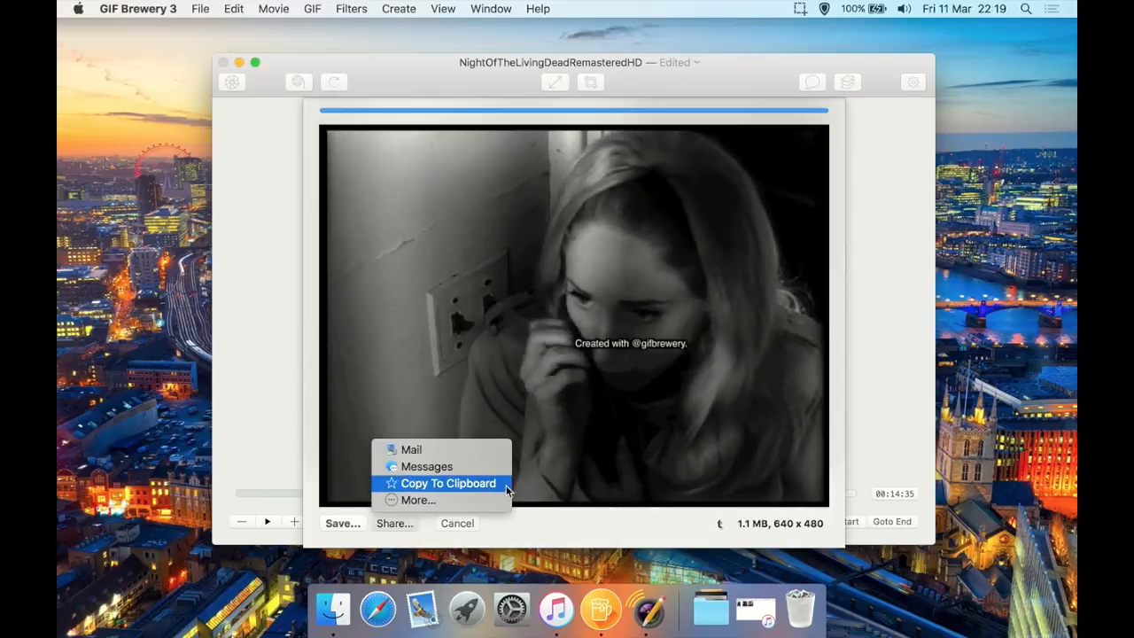
{"action": "left_click", "coordinate": [554, 521]}
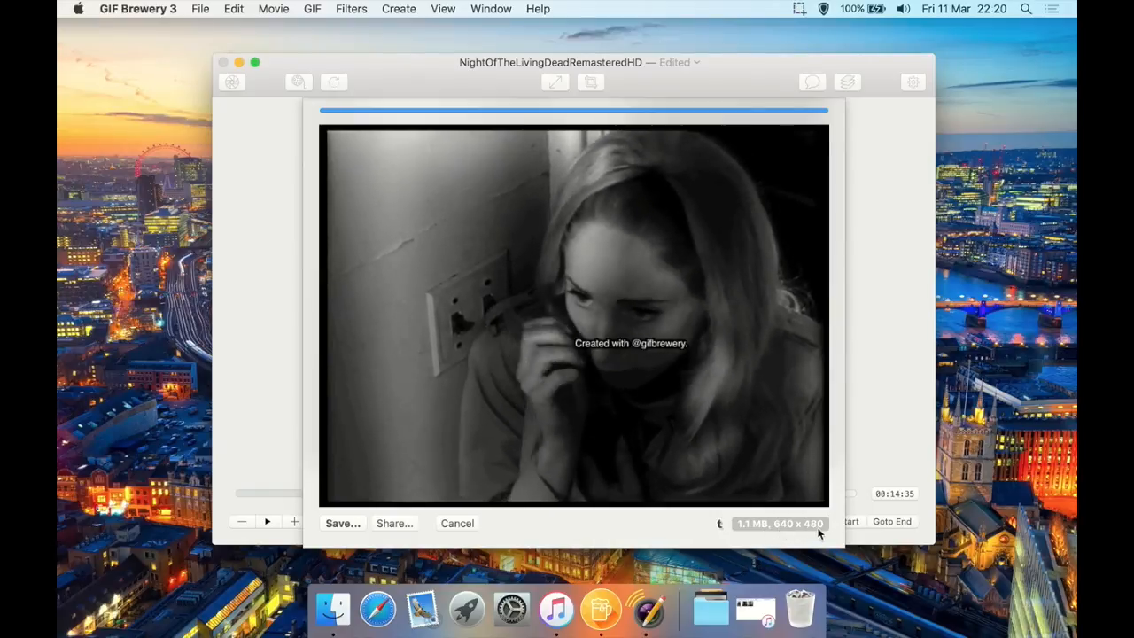
{"action": "mouse_move", "coordinate": [804, 526]}
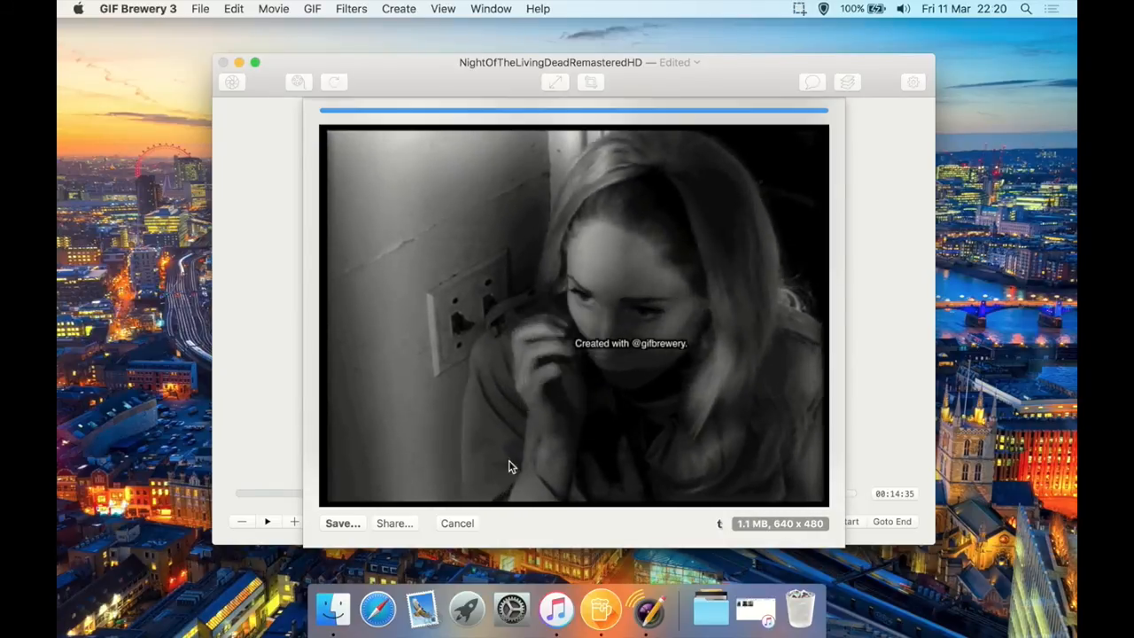
{"action": "left_click", "coordinate": [457, 522]}
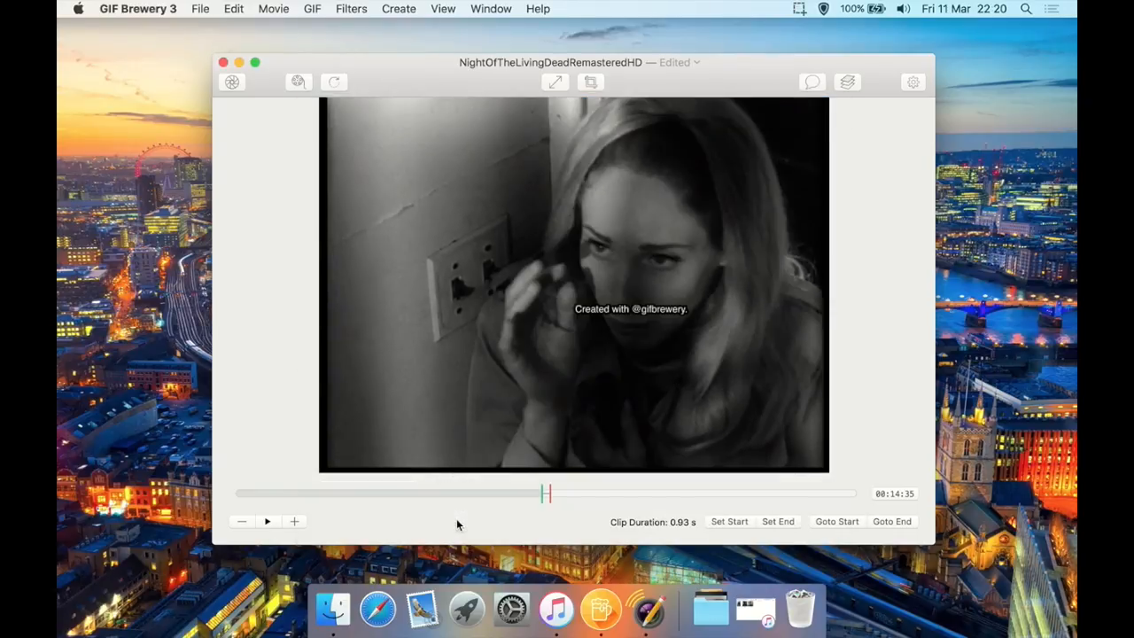